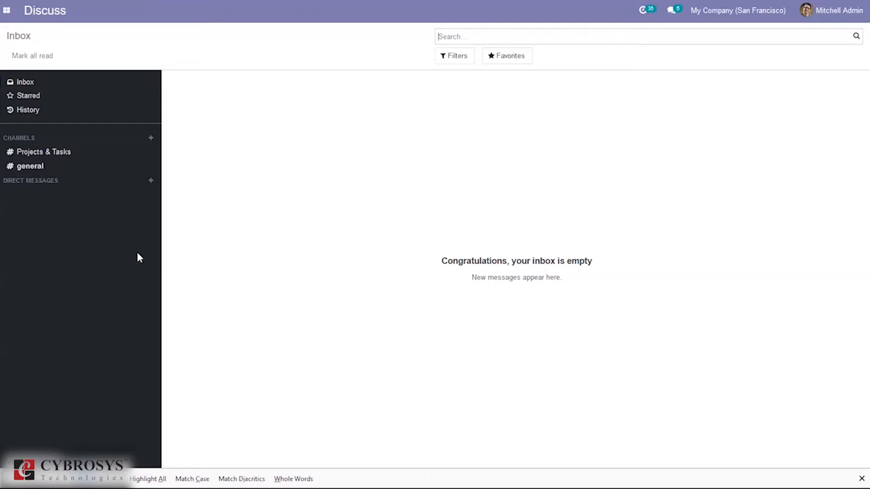
# Switch to the Project app and open its configuration settings
pyautogui.click(6, 10)
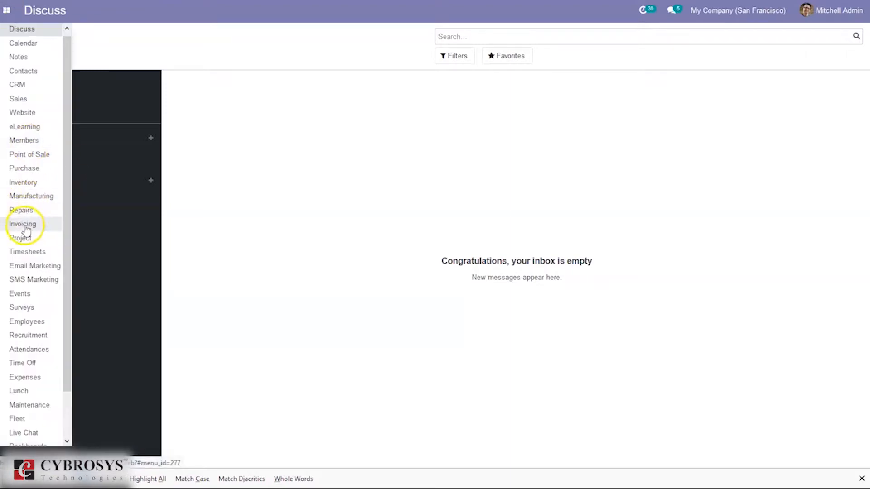
pyautogui.click(22, 239)
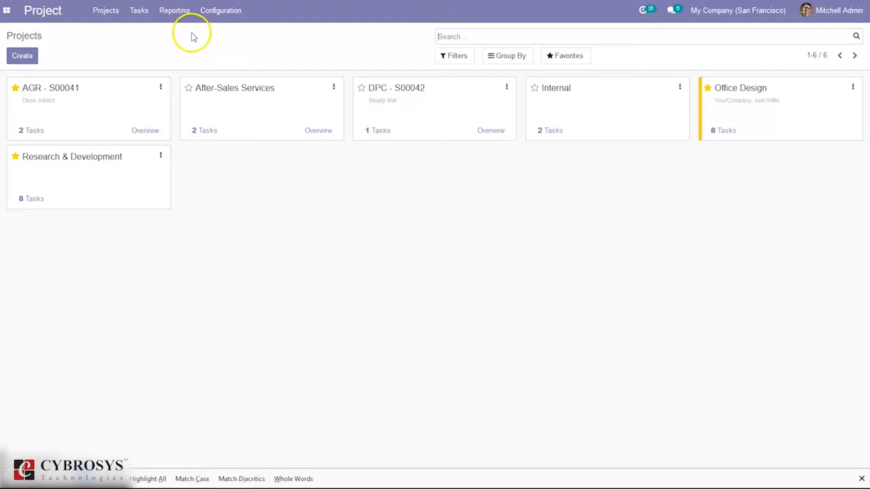
pyautogui.click(219, 17)
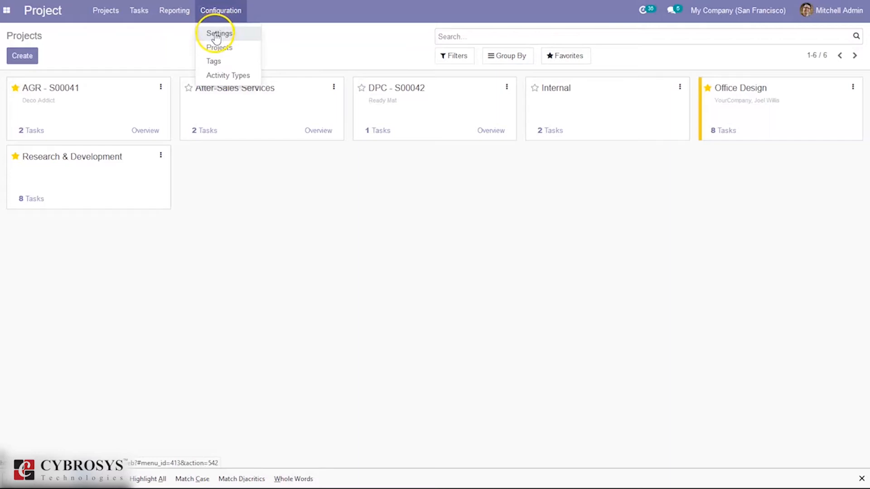
pyautogui.click(216, 34)
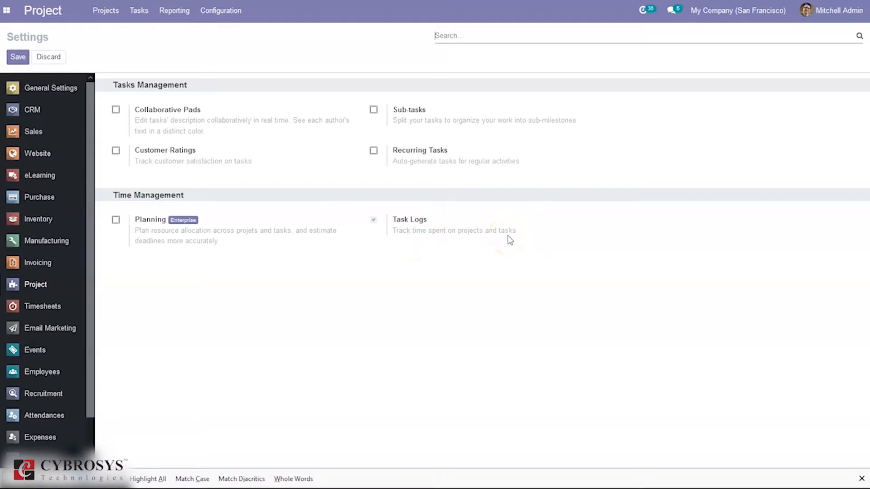
# Enable Sub-tasks, Recurring Tasks, Customer Ratings and Collaborative Pads for projects, leave the Enterprise Planning option off, and save the settings
pyautogui.click(373, 111)
pyautogui.click(373, 151)
pyautogui.click(116, 152)
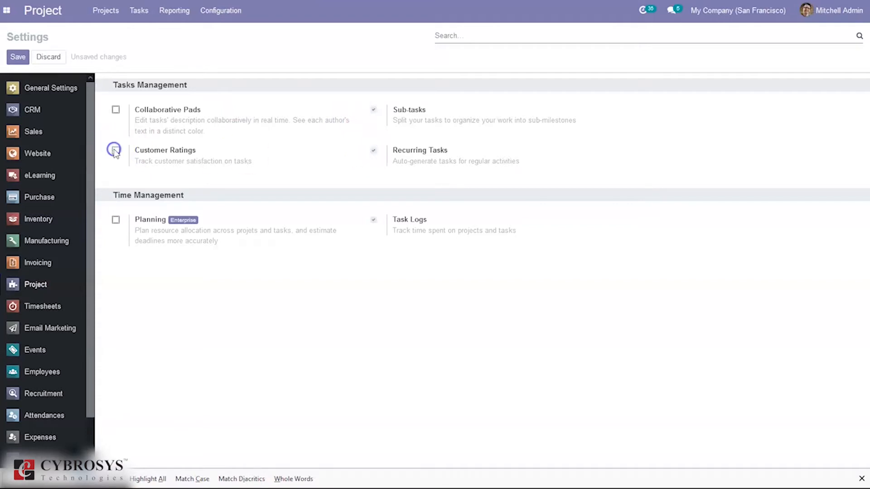
pyautogui.click(116, 109)
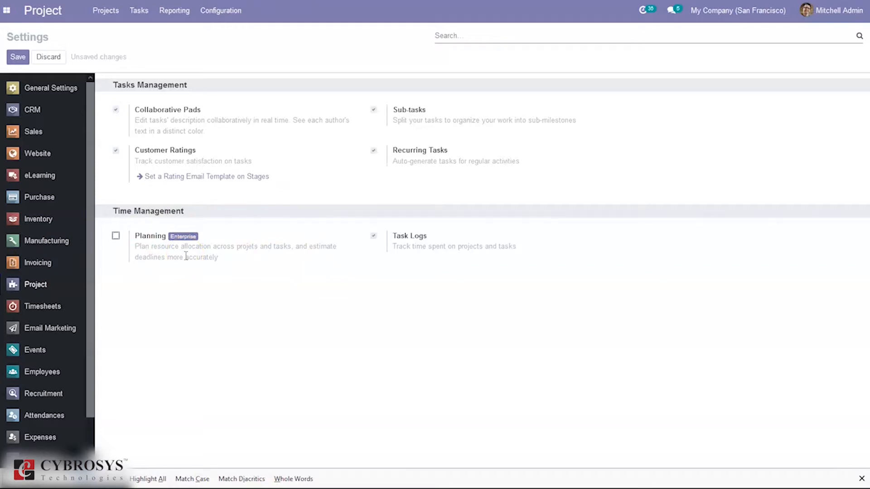
pyautogui.click(115, 235)
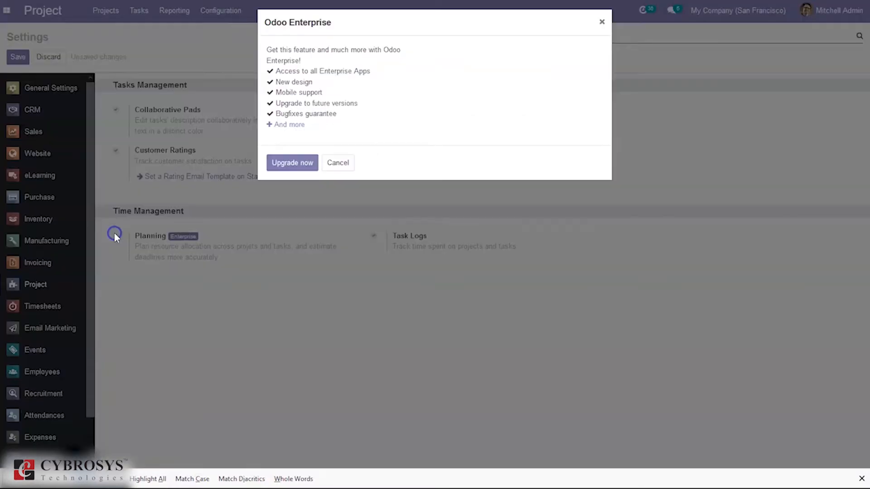
pyautogui.click(338, 163)
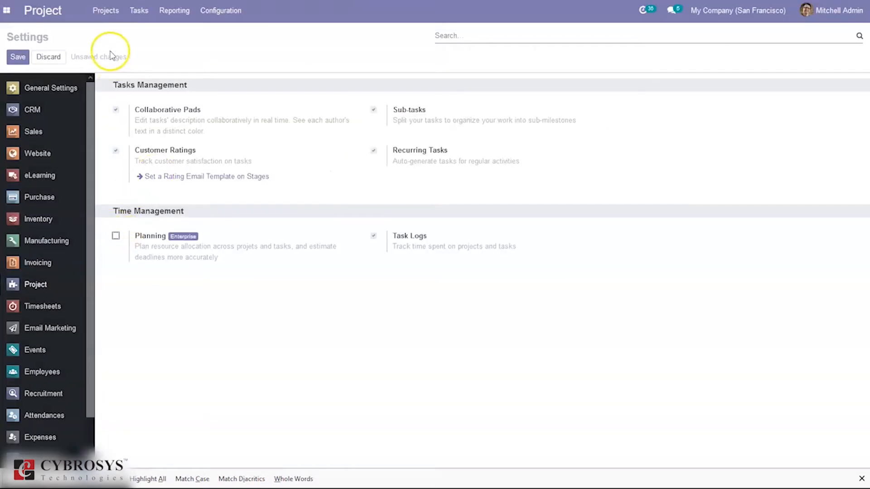
pyautogui.click(26, 56)
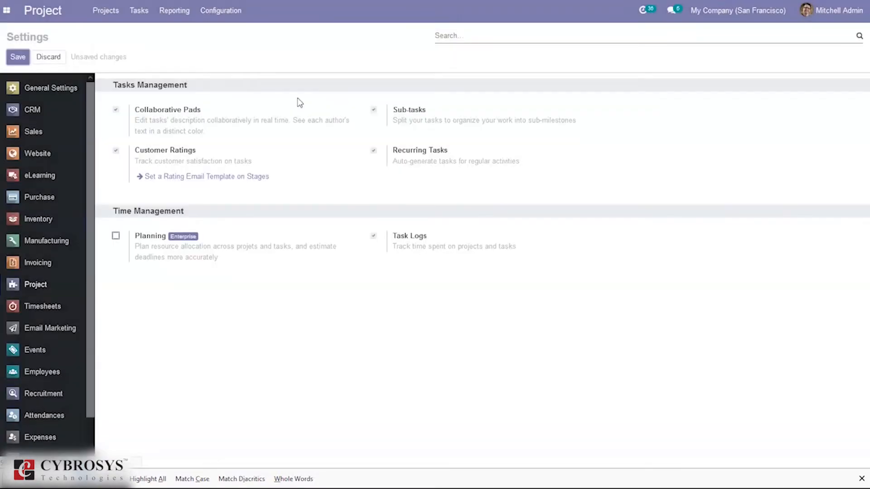
# Create a new project named Demo Project from the projects overview, with Timesheets and Recurring Tasks on and Billable off
pyautogui.click(103, 18)
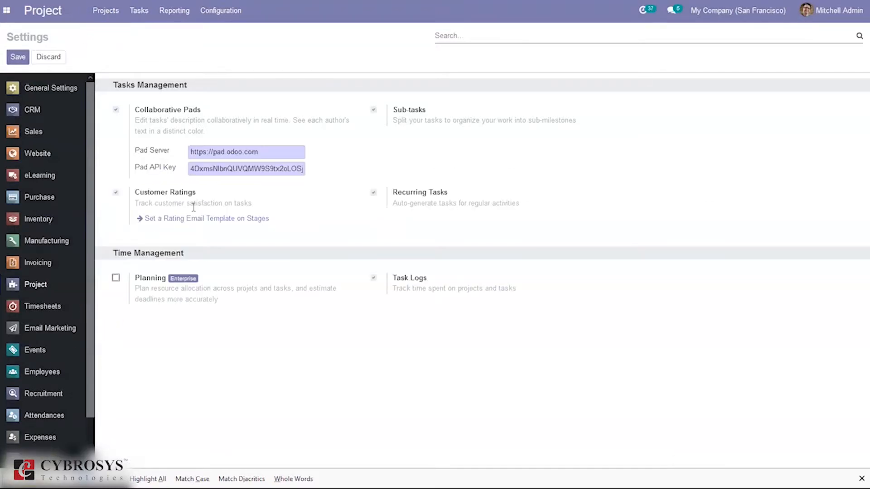
pyautogui.click(96, 14)
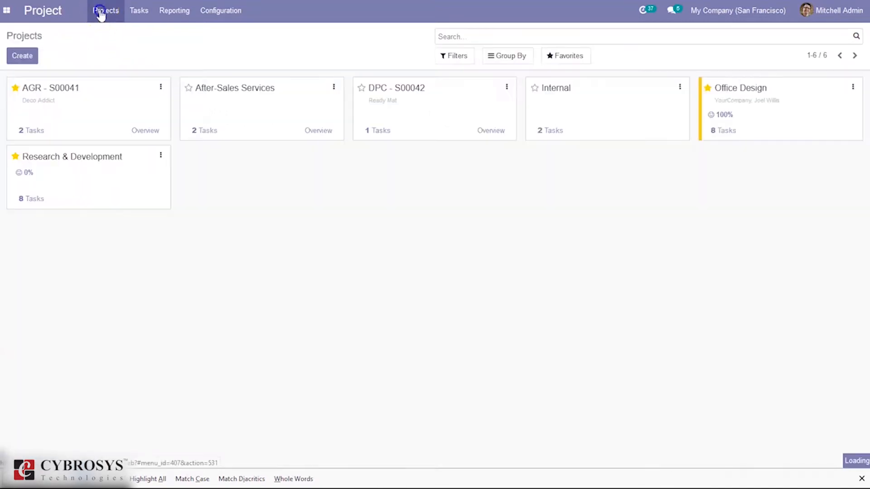
pyautogui.click(10, 56)
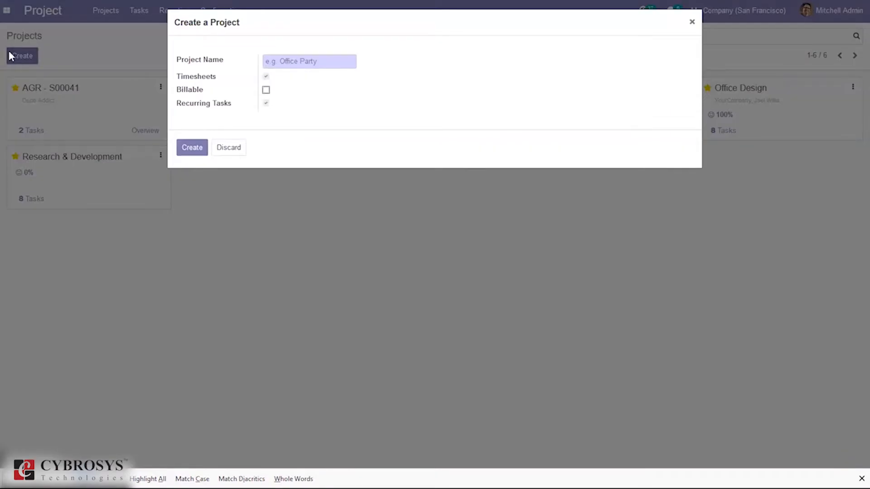
pyautogui.write('Demo Project')
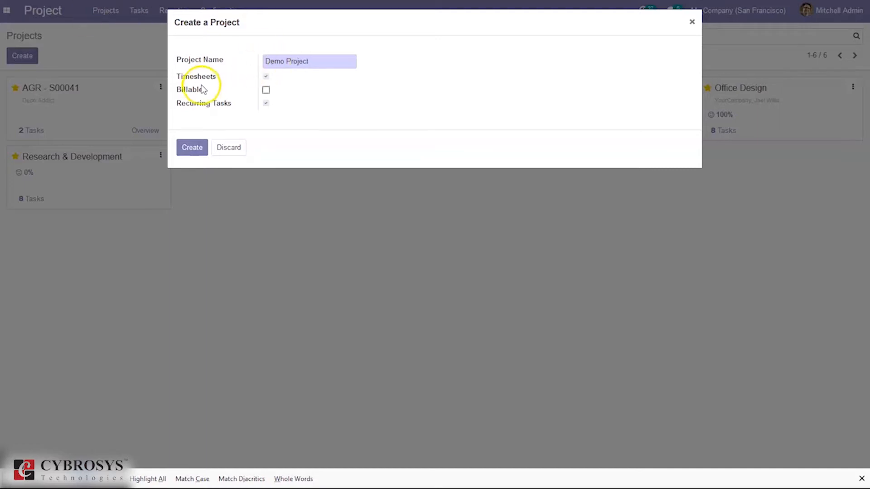
pyautogui.click(195, 148)
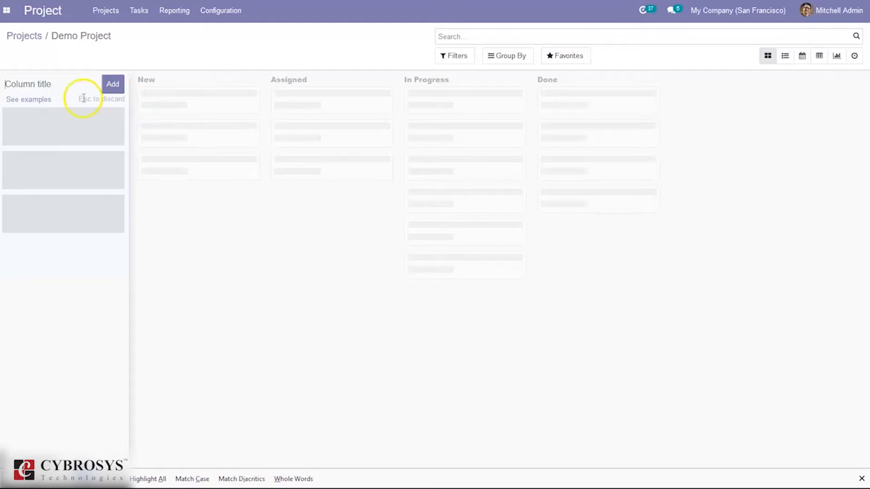
# Apply the Design kanban example to give Demo Project its task stages
pyautogui.click(30, 100)
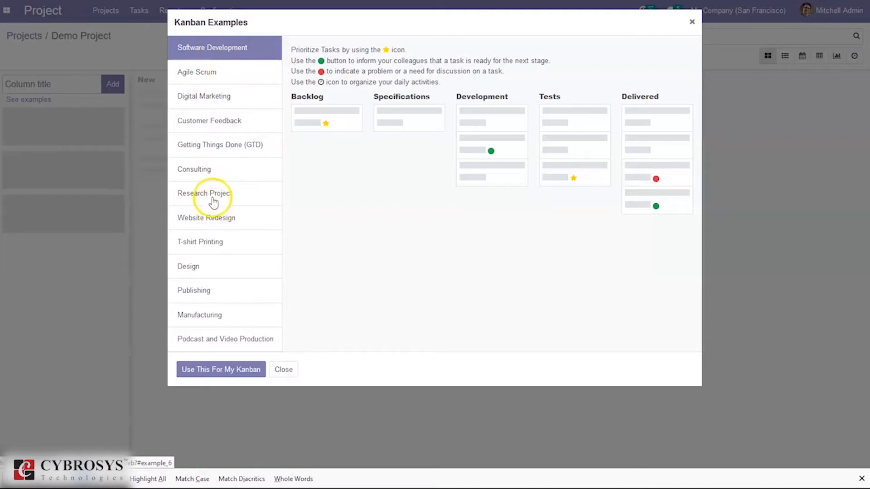
pyautogui.click(203, 265)
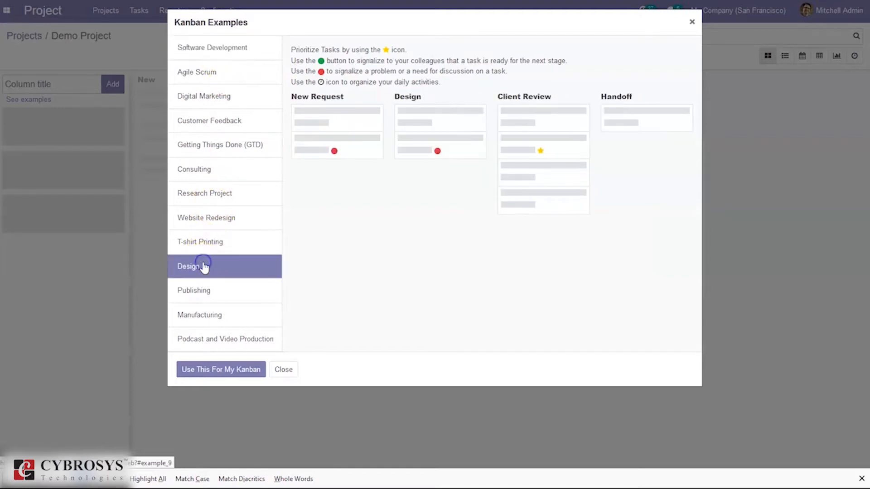
pyautogui.click(209, 370)
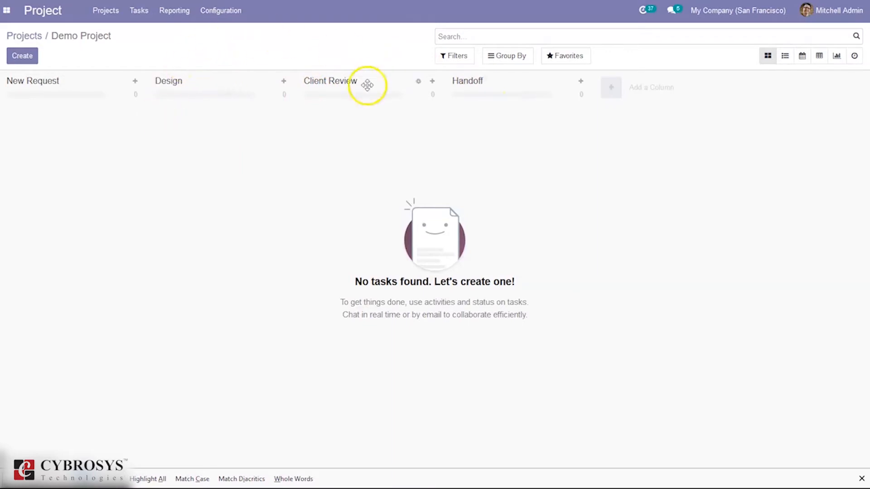
# Add a task titled Test to the New Request stage of Demo Project
pyautogui.click(21, 58)
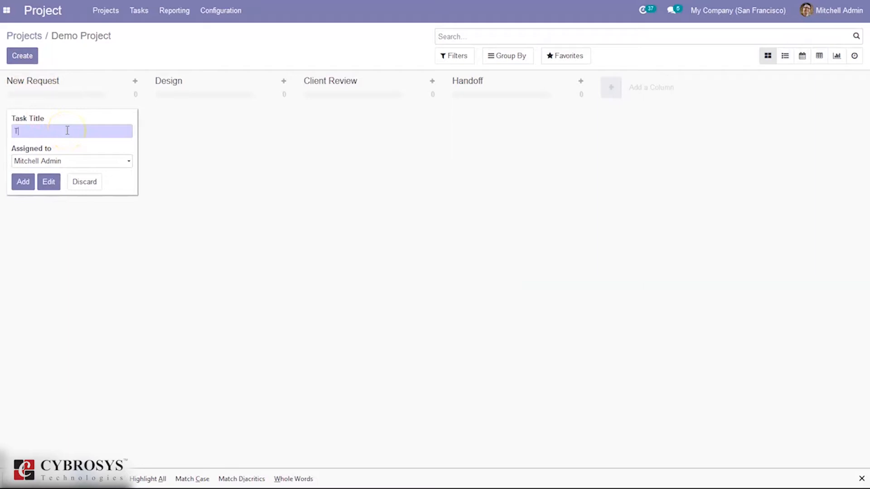
pyautogui.click(26, 184)
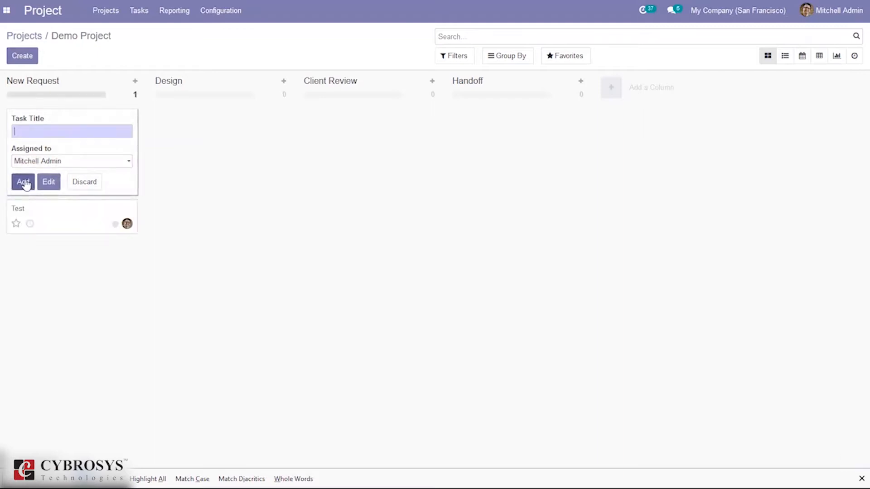
pyautogui.click(166, 183)
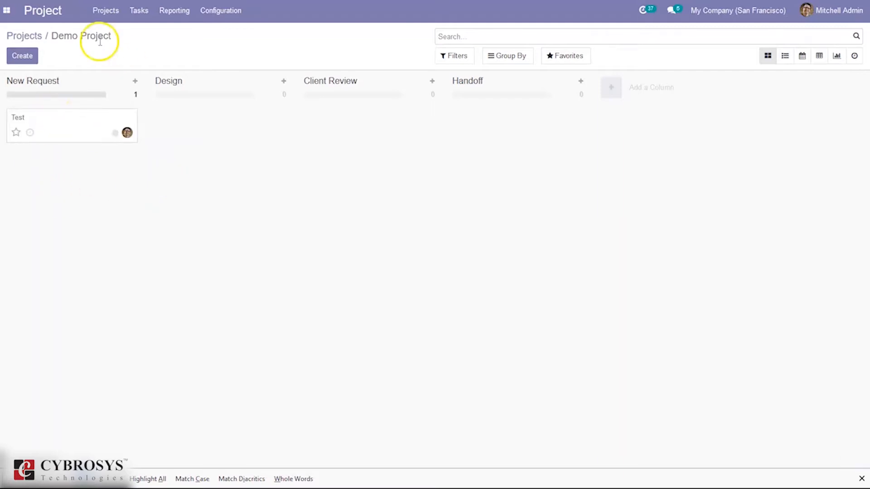
# Open Demo Project for editing from the projects overview and make it billable in its settings
pyautogui.click(24, 37)
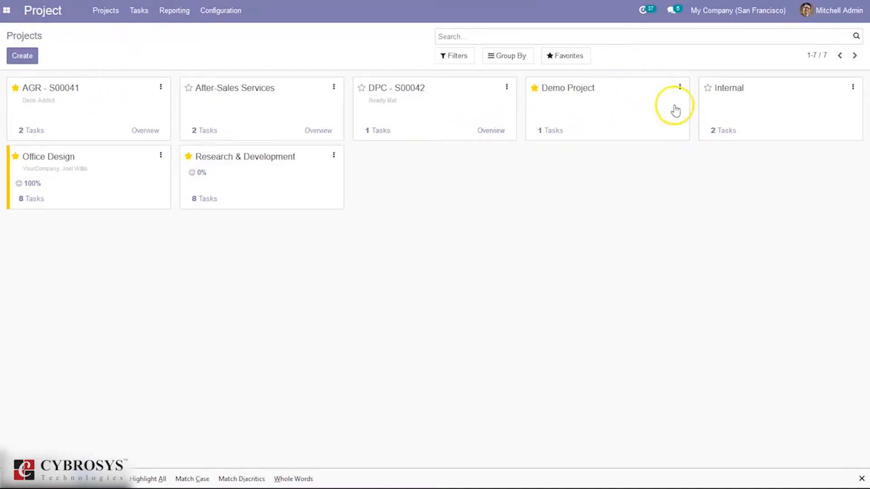
pyautogui.click(679, 88)
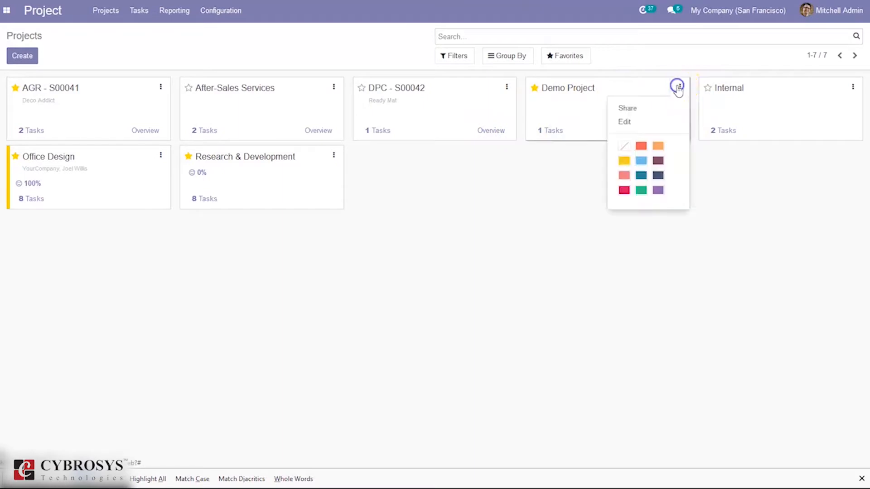
pyautogui.click(641, 123)
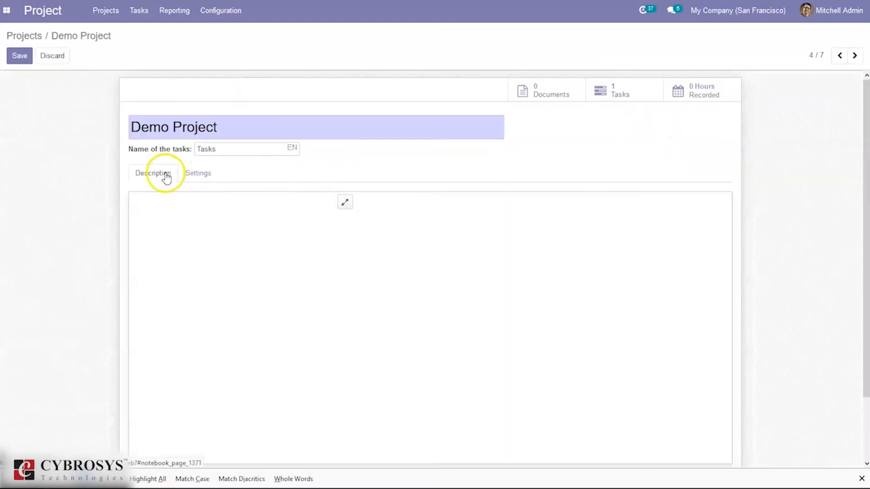
pyautogui.click(198, 175)
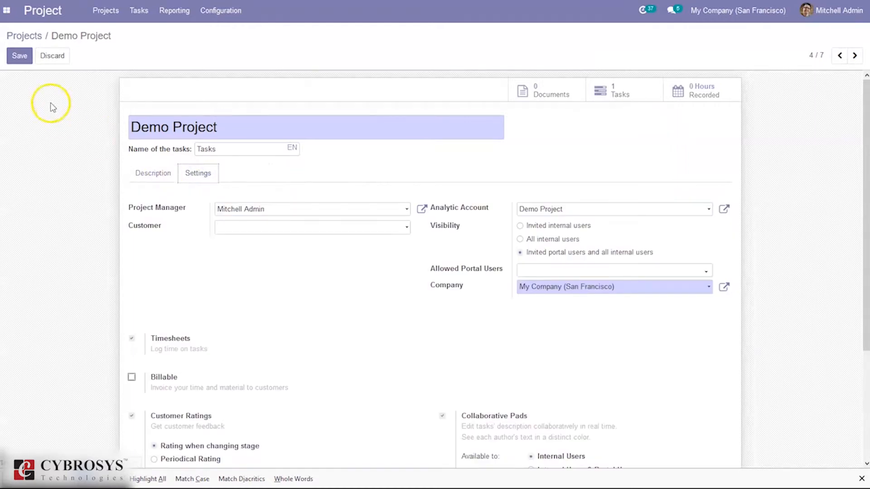
pyautogui.scroll(-2, 867, 117)
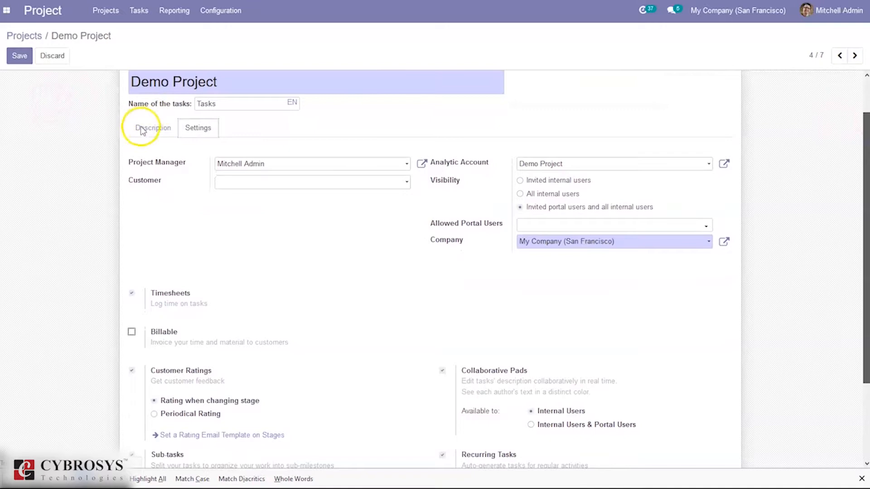
pyautogui.click(132, 334)
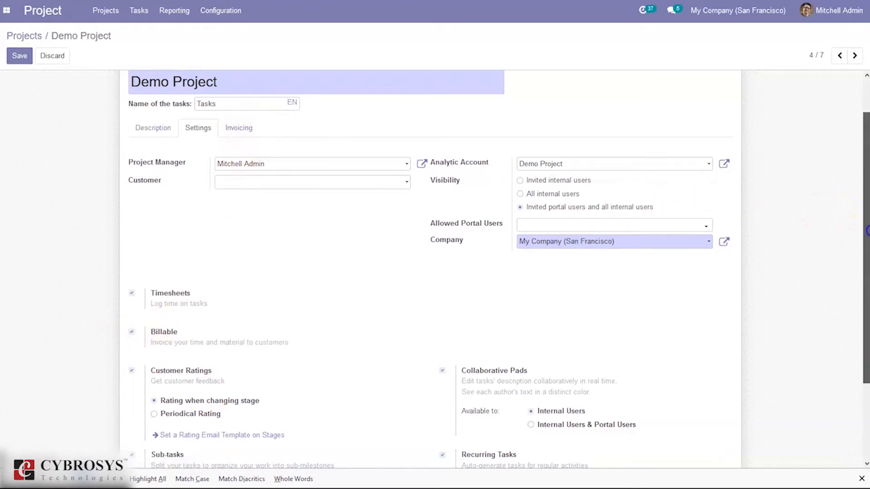
# Try invoicing Demo Project's tasks to a unique customer with employee rate pricing
pyautogui.moveTo(865, 210); pyautogui.dragTo(867, 178)
pyautogui.click(246, 177)
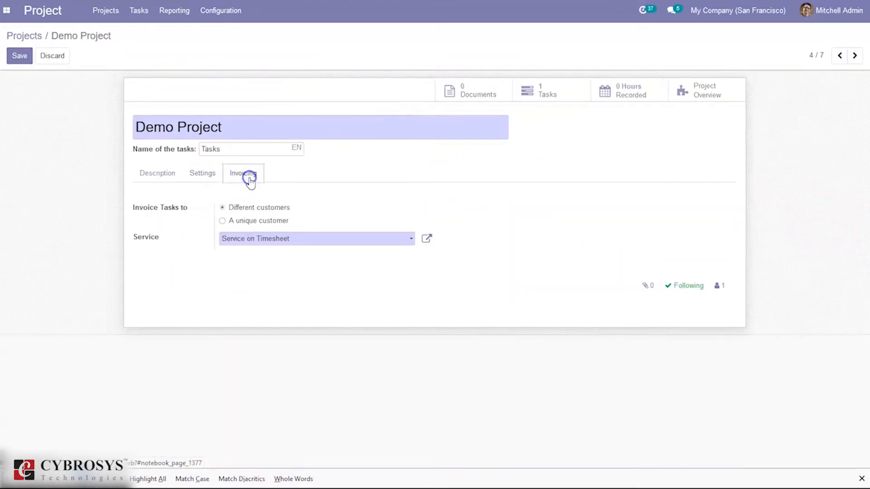
pyautogui.moveTo(159, 213)
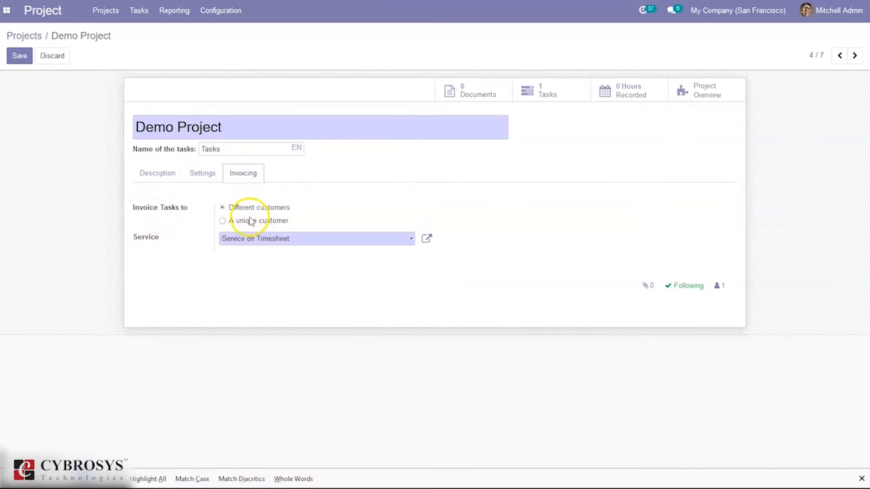
pyautogui.click(248, 222)
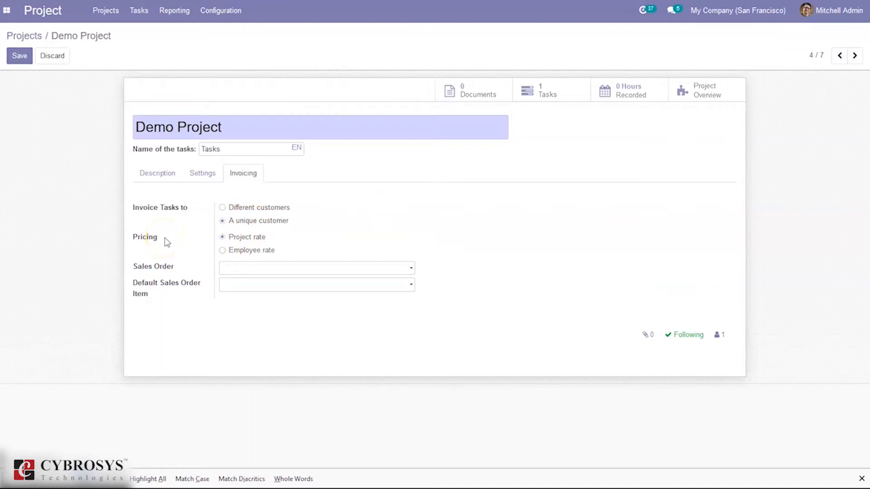
pyautogui.click(243, 252)
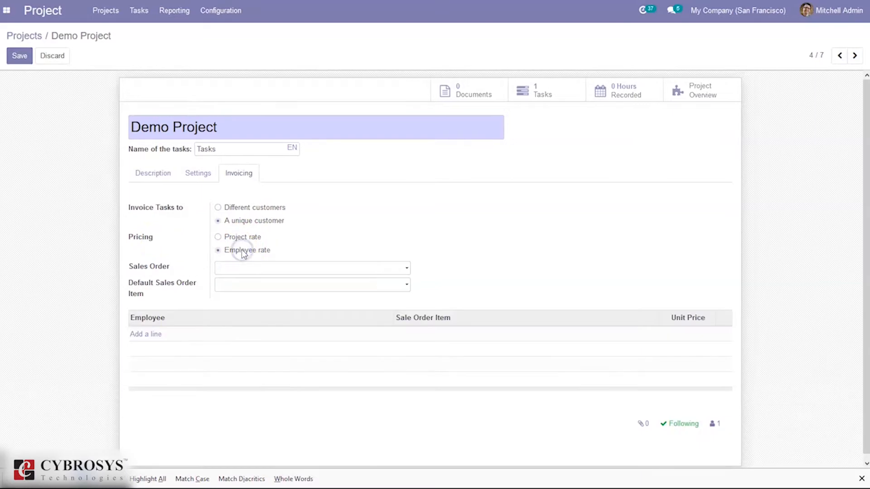
# Invoice the tasks to different customers using Service on Timesheet, save Demo Project, and return to the projects overview
pyautogui.moveTo(184, 292)
pyautogui.click(249, 209)
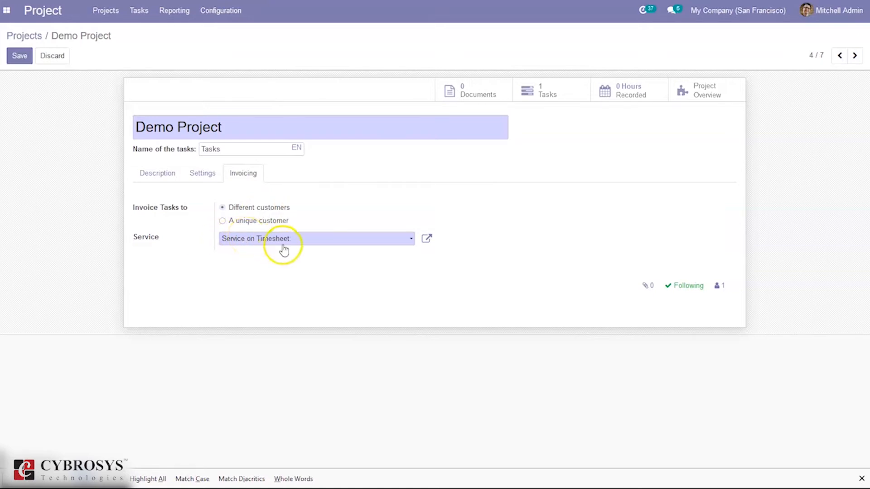
pyautogui.click(245, 238)
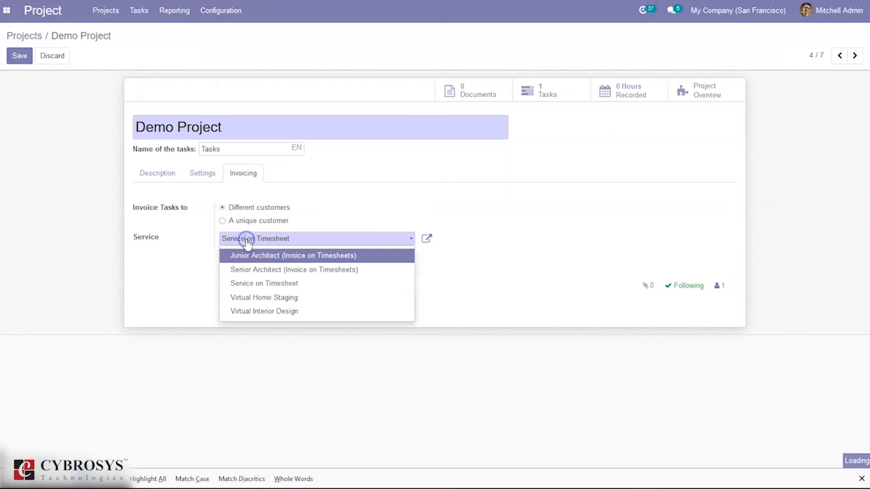
pyautogui.click(404, 196)
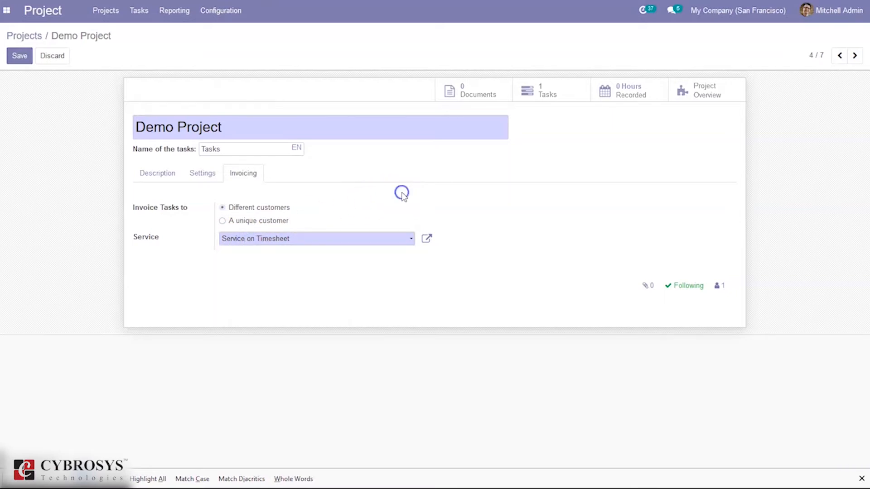
pyautogui.click(19, 57)
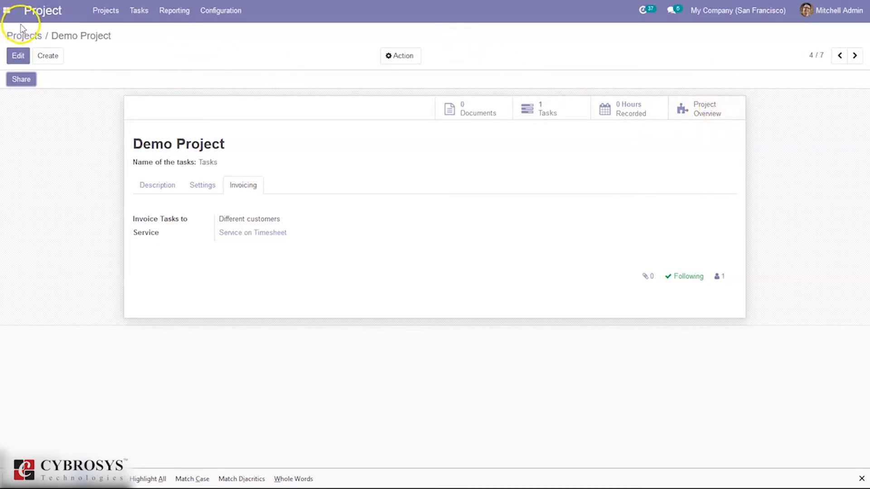
pyautogui.click(97, 16)
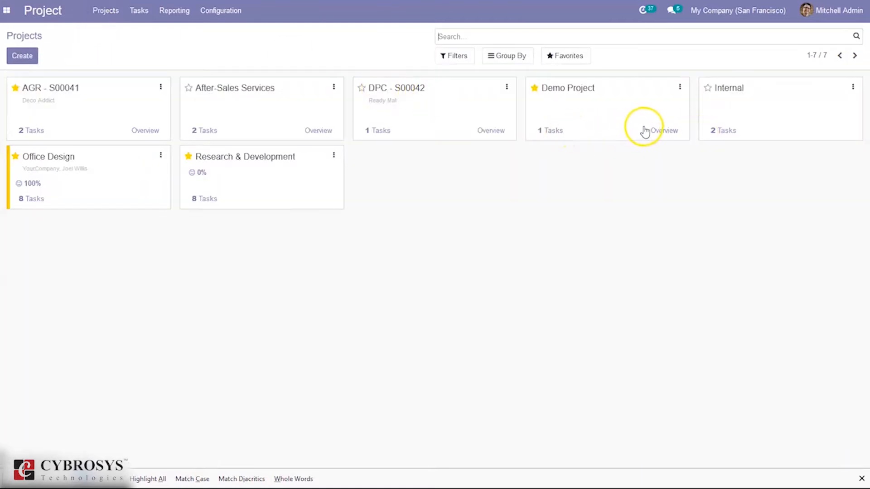
# Review Demo Project's overview of recorded hours and profitability, and switch to the Employees app
pyautogui.click(658, 131)
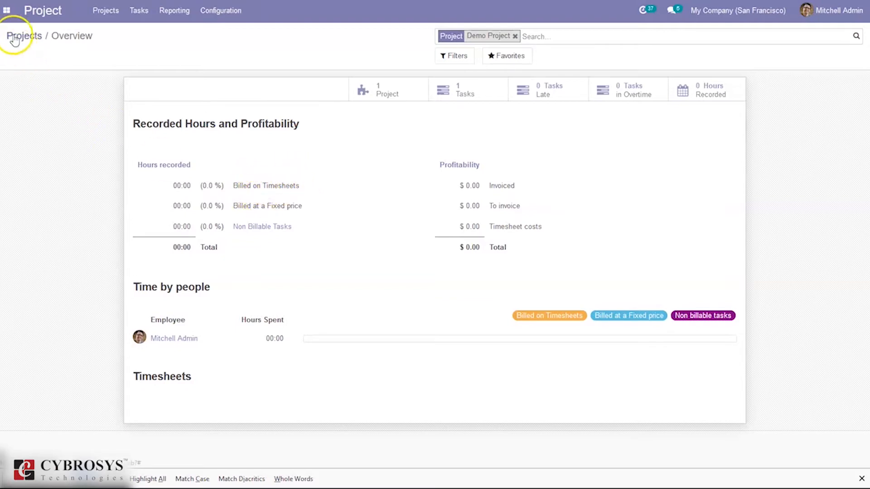
pyautogui.click(6, 13)
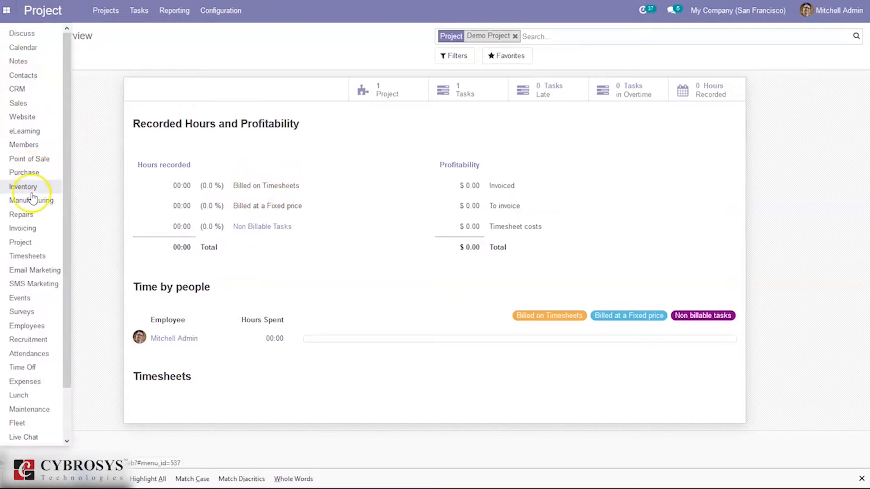
pyautogui.scroll(-1, 65, 179)
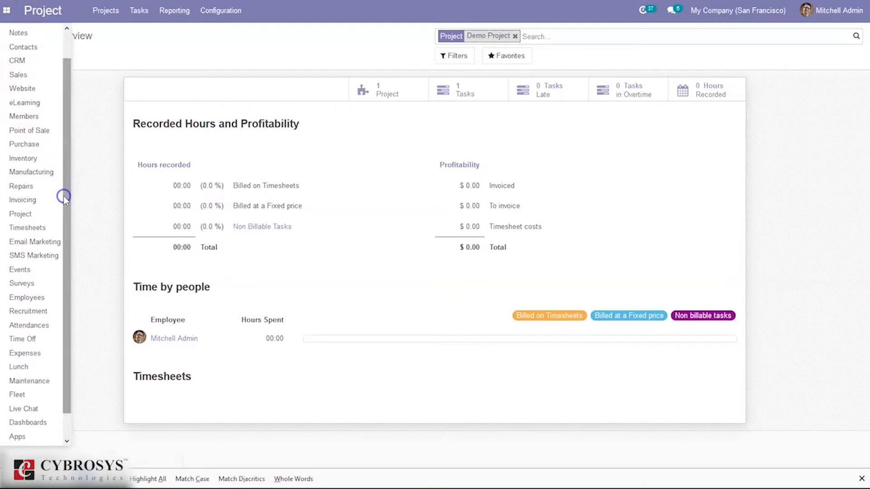
pyautogui.click(25, 299)
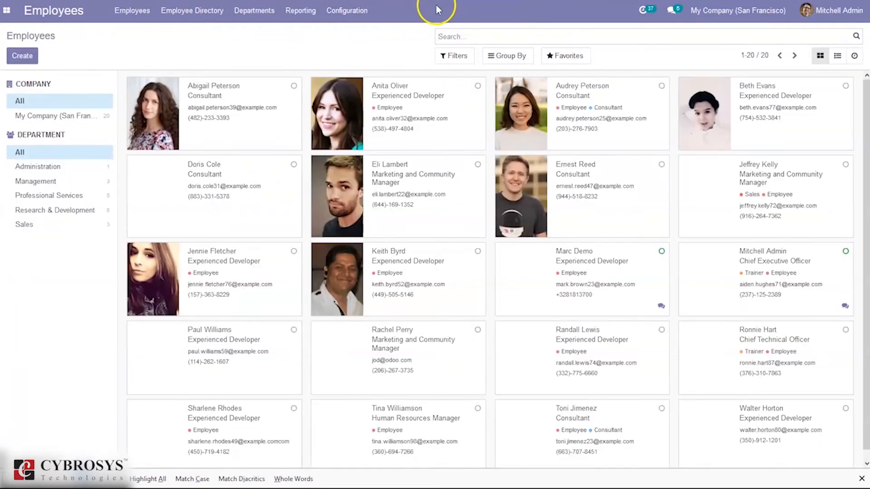
# Search the employees by name for the Chief Executive Officer and open that employee's record
pyautogui.write('mi')
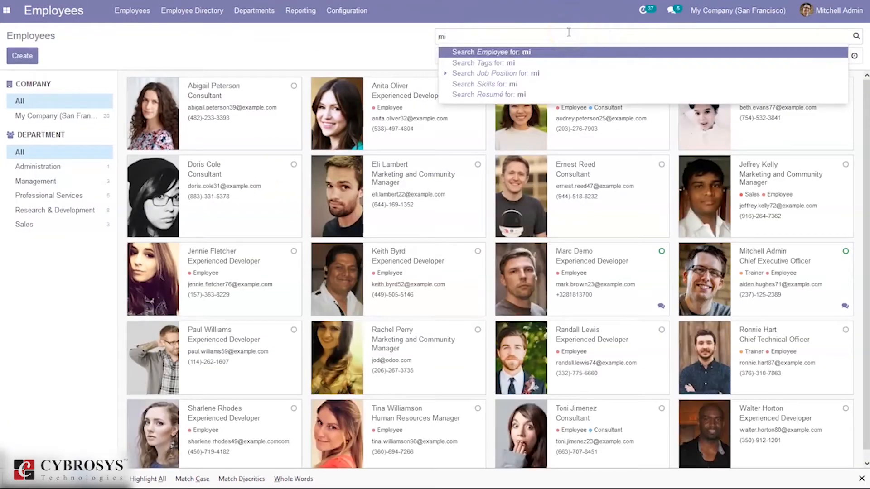
pyautogui.press('Return')
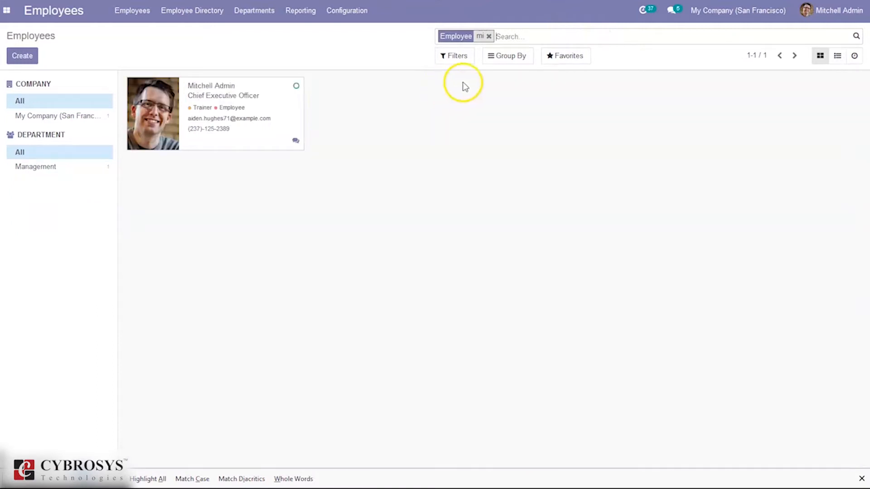
pyautogui.click(265, 102)
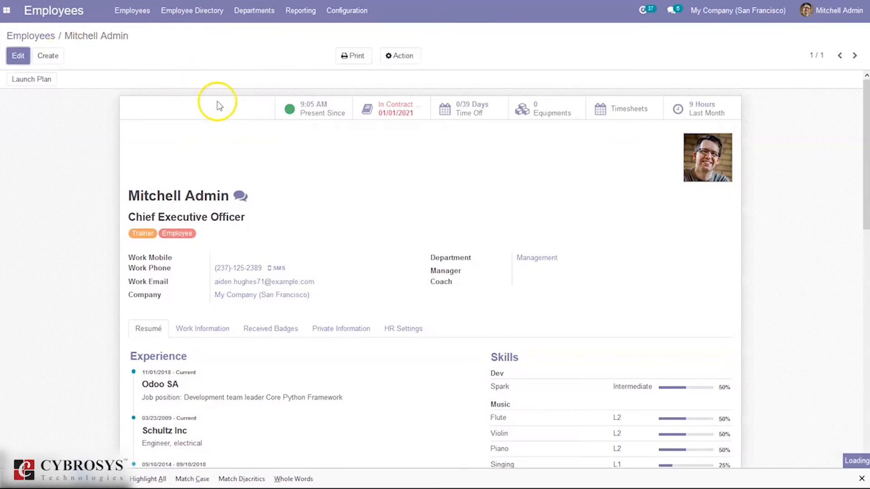
# Open the employee record for editing, check the hourly Timesheet Cost in its HR settings, and save the record
pyautogui.click(18, 55)
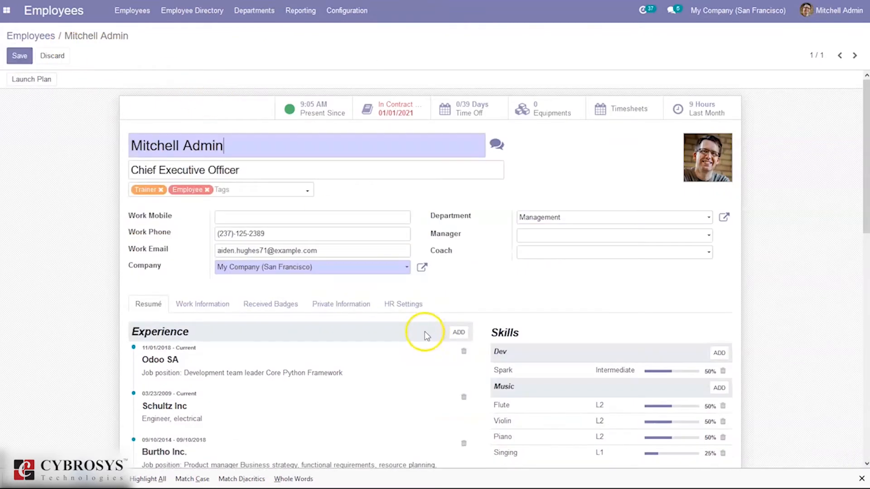
pyautogui.click(407, 313)
pyautogui.moveTo(865, 165); pyautogui.dragTo(866, 326)
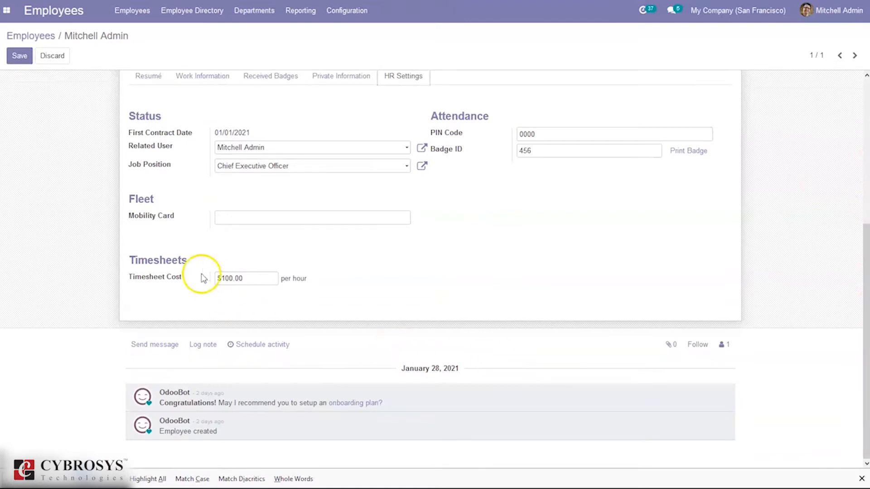
pyautogui.click(229, 280)
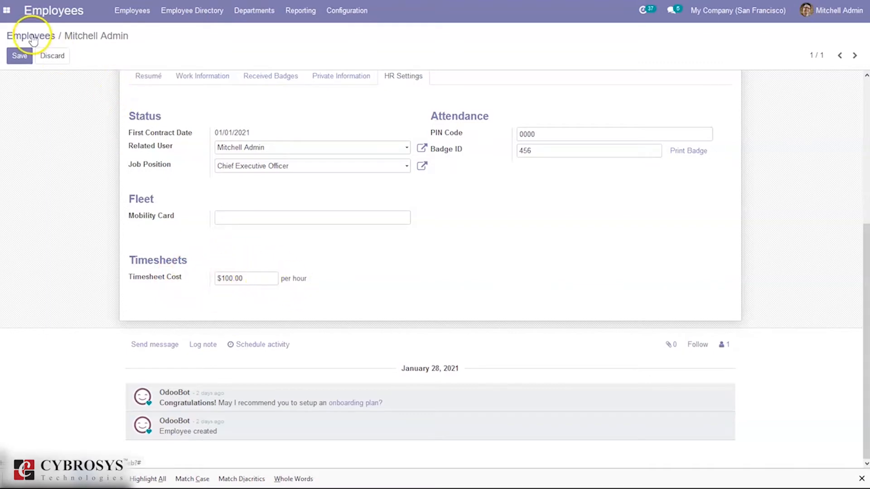
pyautogui.moveTo(22, 38); pyautogui.dragTo(24, 55)
pyautogui.click(24, 56)
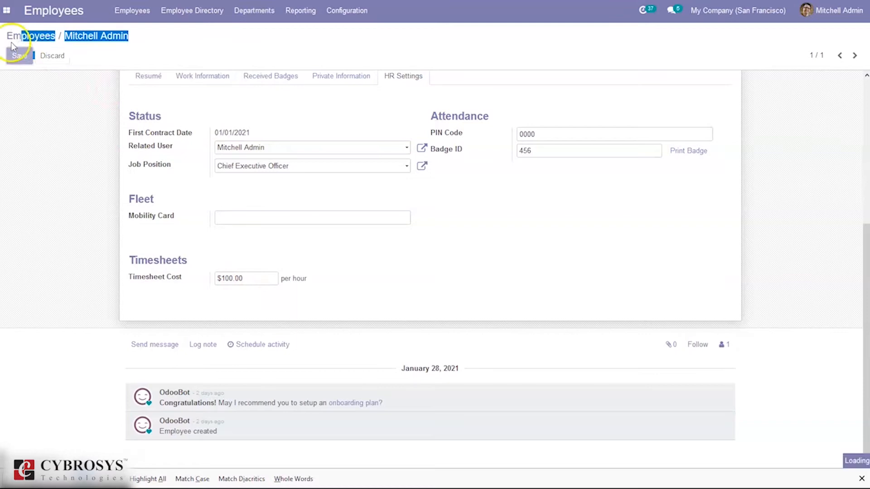
# Switch to the Sales app and open the list of sales orders
pyautogui.click(7, 10)
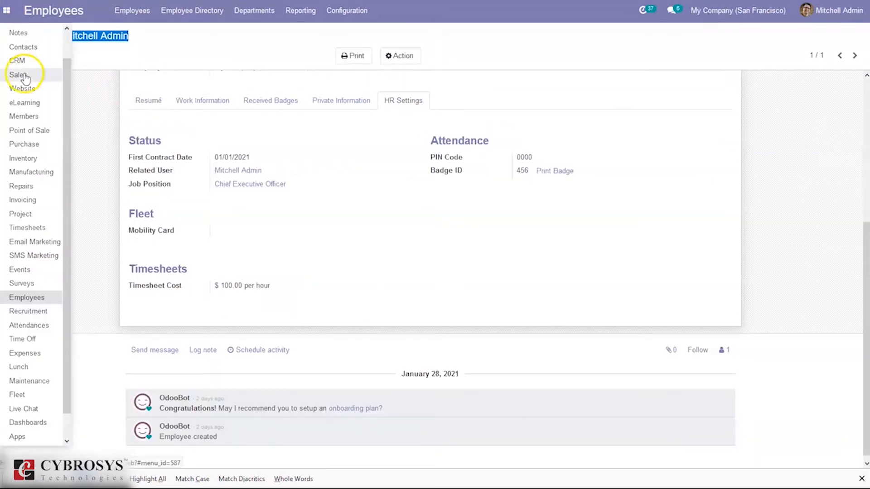
pyautogui.click(23, 74)
pyautogui.click(106, 83)
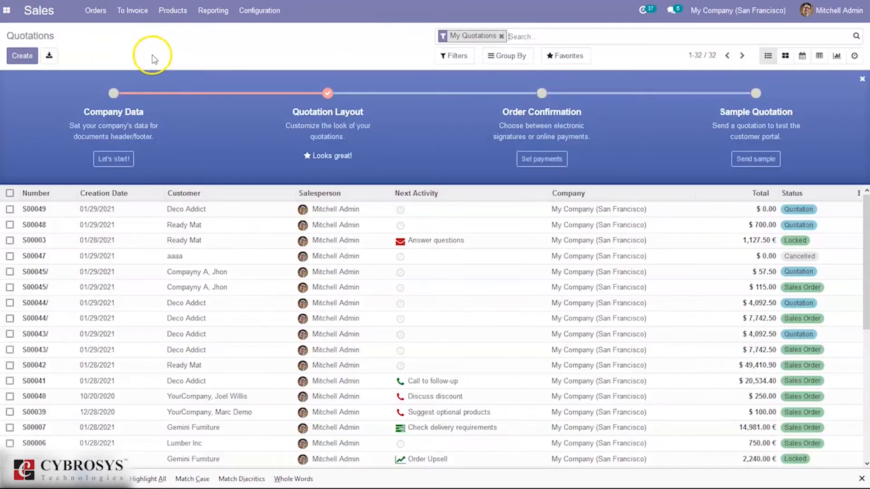
pyautogui.click(93, 14)
pyautogui.click(100, 45)
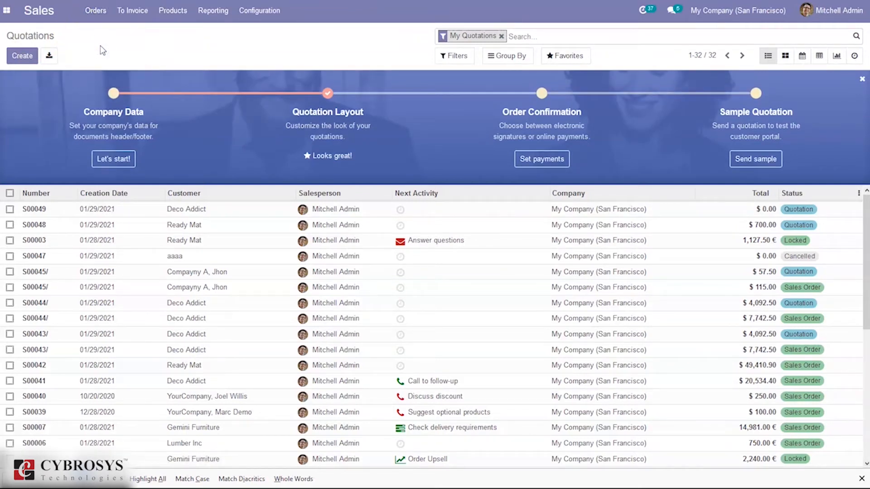
pyautogui.click(27, 56)
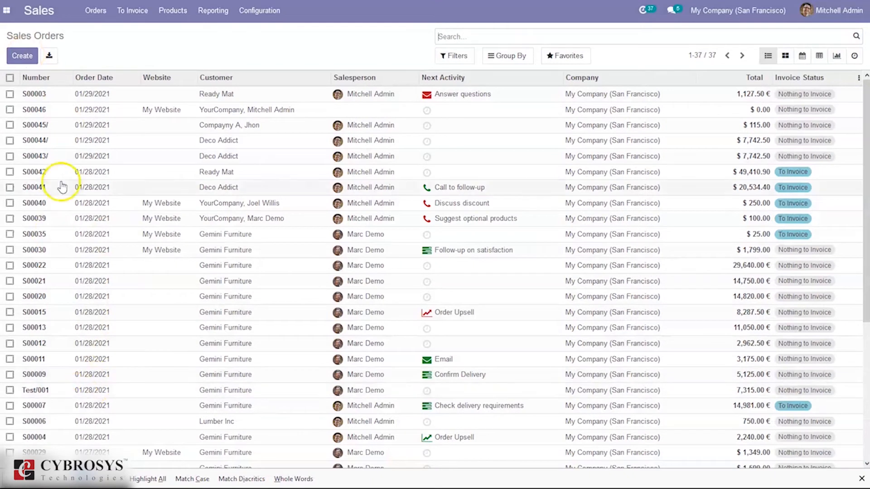
# Start a new sales order for customer Deco Addict and add New Service as an order line
pyautogui.click(26, 53)
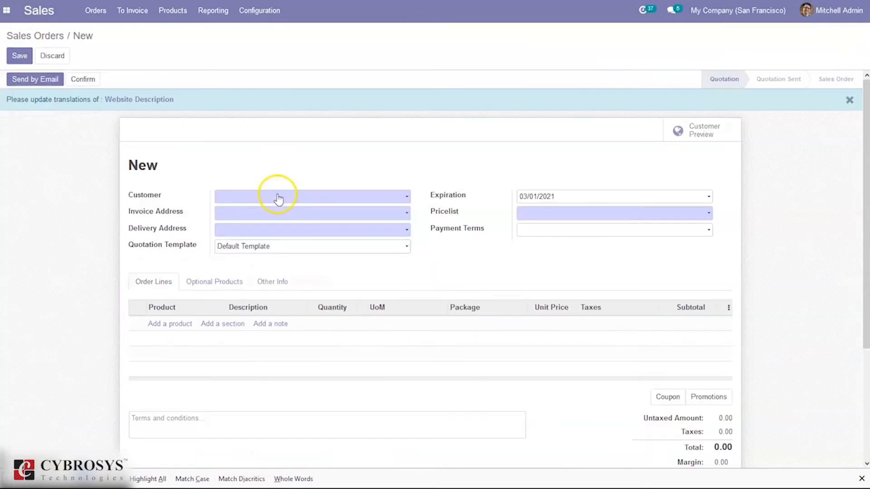
pyautogui.click(278, 197)
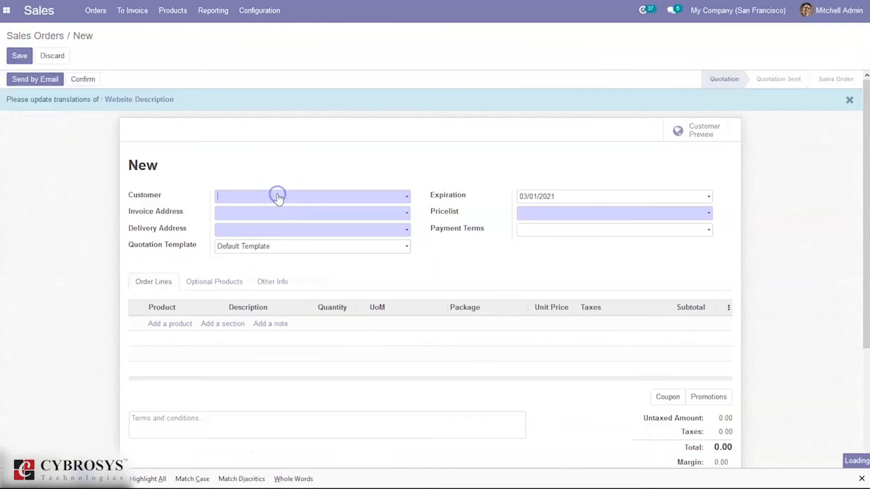
pyautogui.click(277, 219)
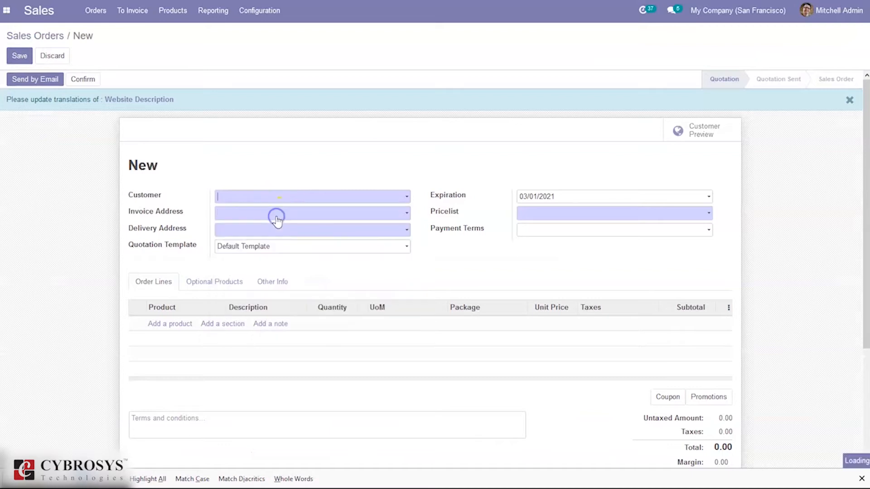
pyautogui.click(156, 329)
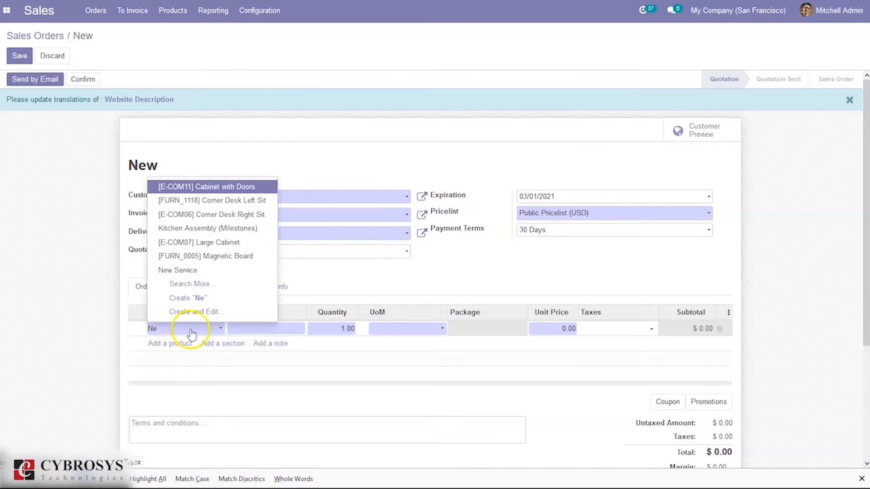
pyautogui.click(208, 272)
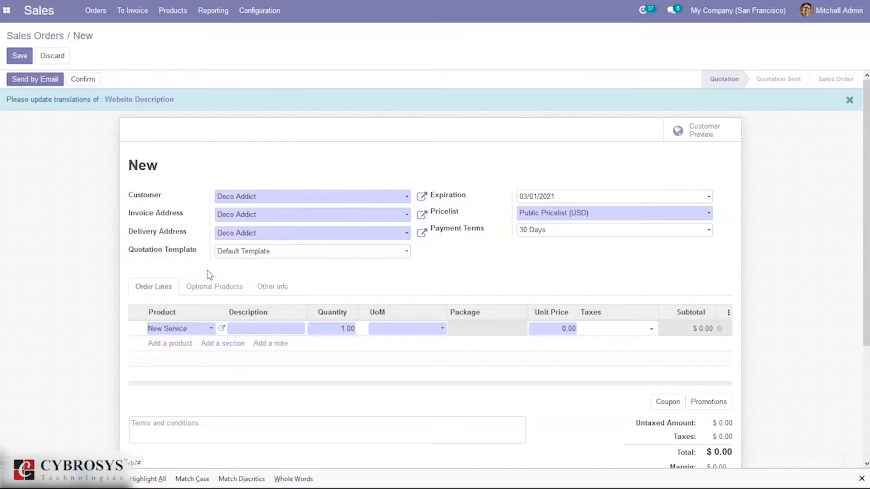
# Open the New Service product from the order line and set its unit of measure to Days
pyautogui.click(222, 329)
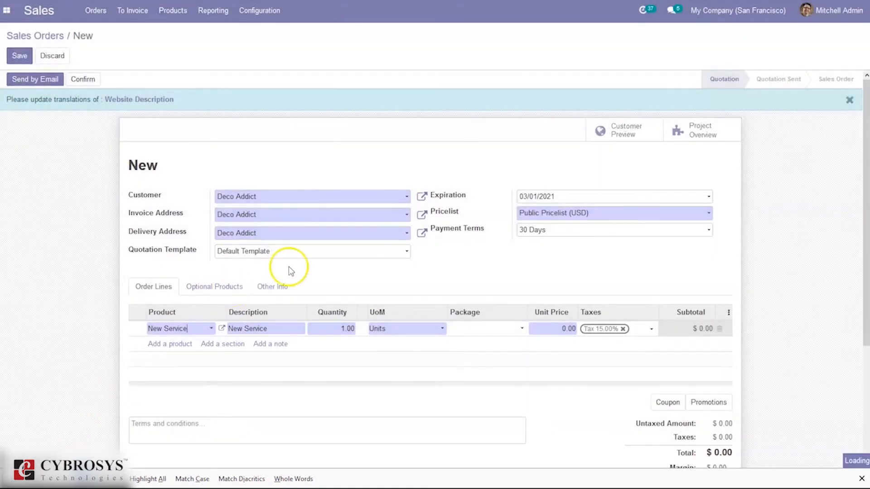
pyautogui.click(375, 244)
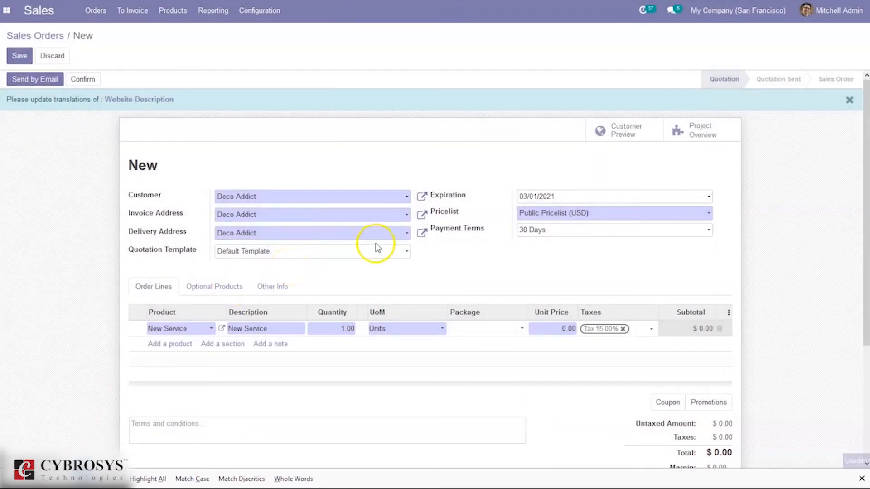
pyautogui.click(221, 328)
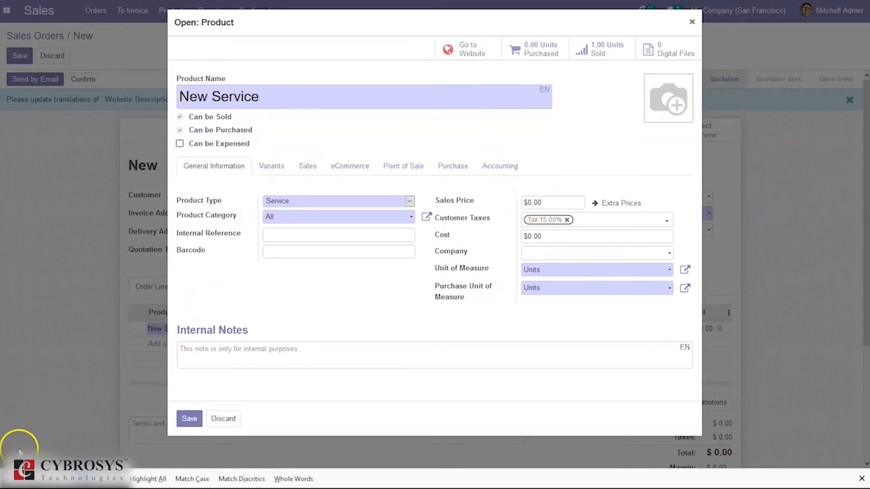
pyautogui.click(554, 279)
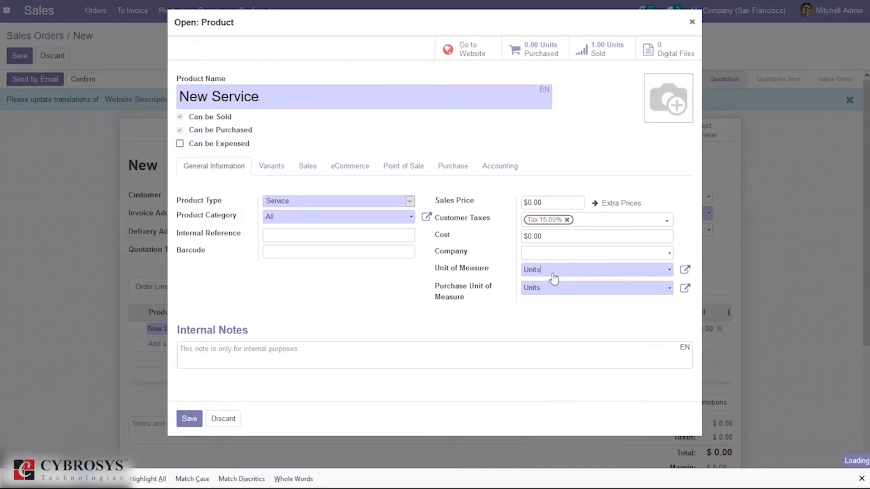
pyautogui.click(545, 272)
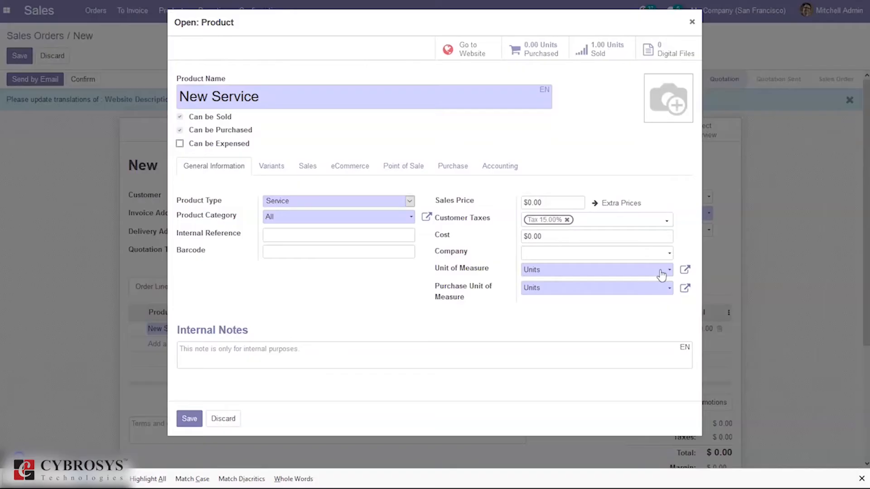
pyautogui.click(661, 272)
pyautogui.click(661, 272)
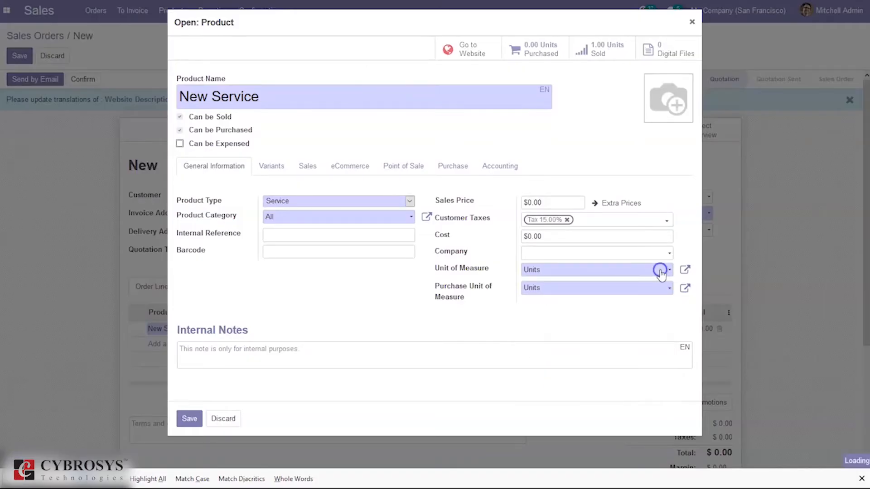
pyautogui.click(603, 290)
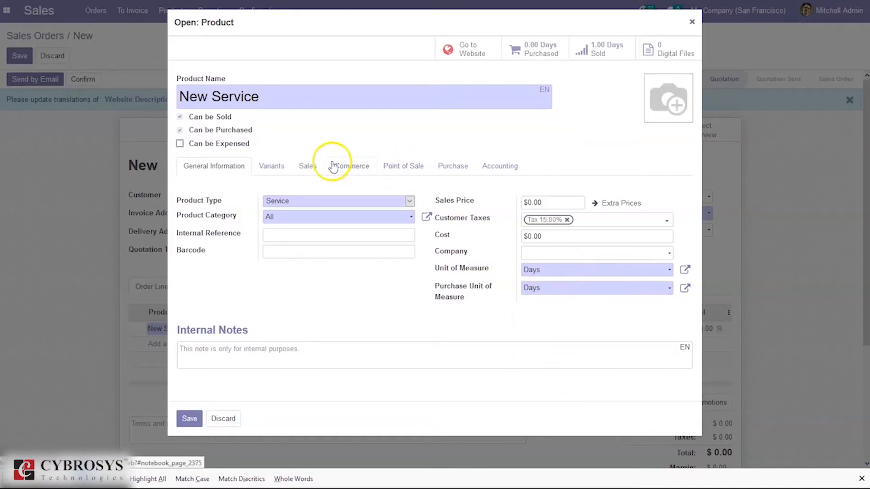
# Examine the Prepaid, Timesheets on tasks and Milestones invoicing policies in New Service's sales settings
pyautogui.click(305, 166)
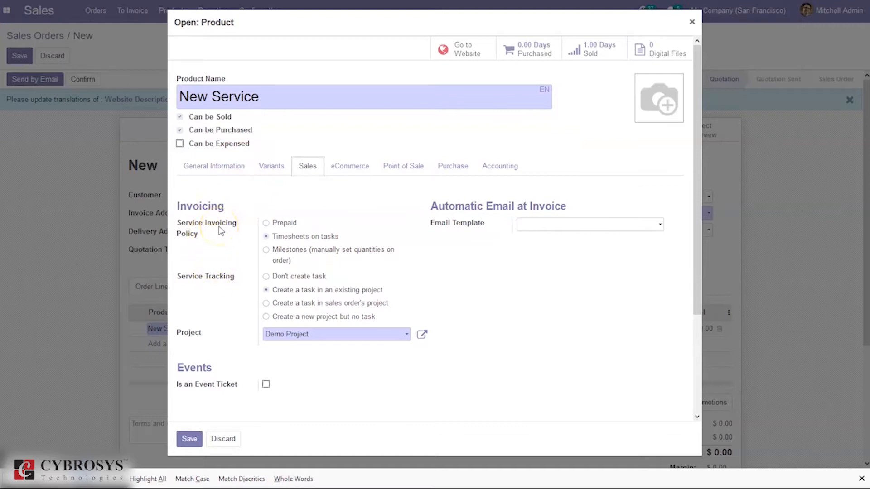
pyautogui.click(278, 224)
pyautogui.click(281, 237)
pyautogui.click(281, 239)
pyautogui.click(282, 257)
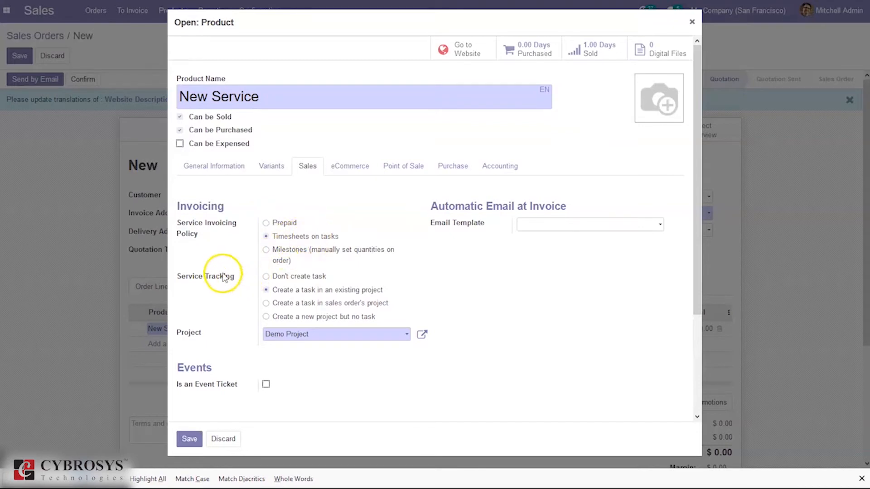
# Set New Service's tracking to create a task in an existing project, choose Demo Project, and save the product
pyautogui.moveTo(202, 284)
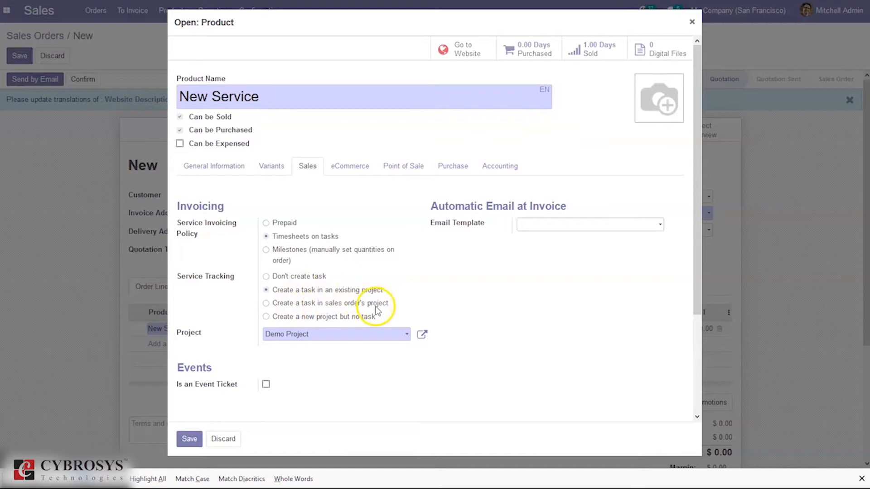
pyautogui.click(288, 317)
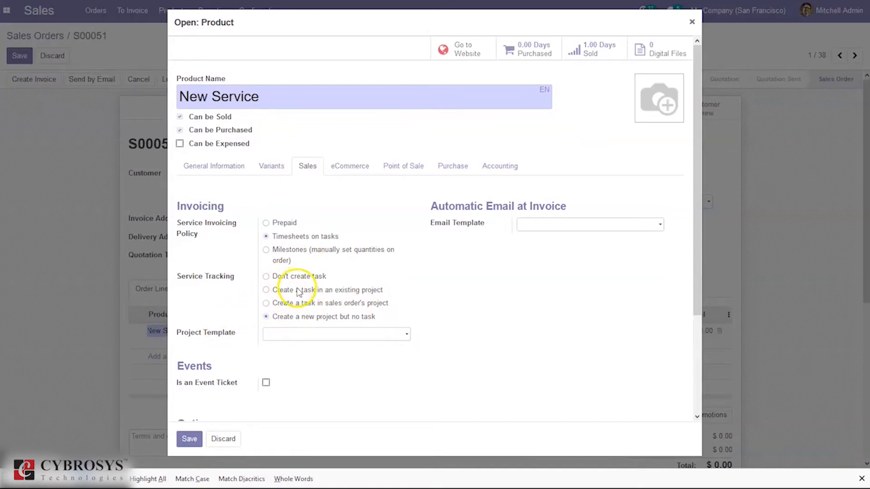
pyautogui.click(299, 291)
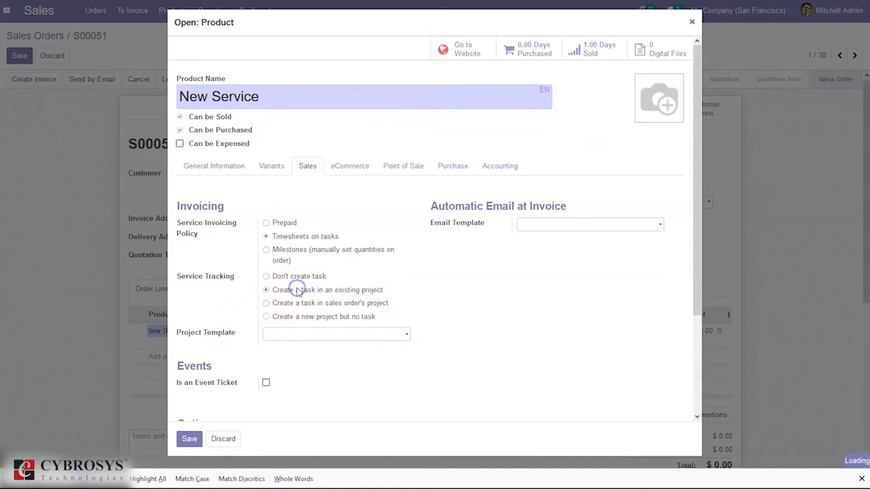
pyautogui.click(330, 334)
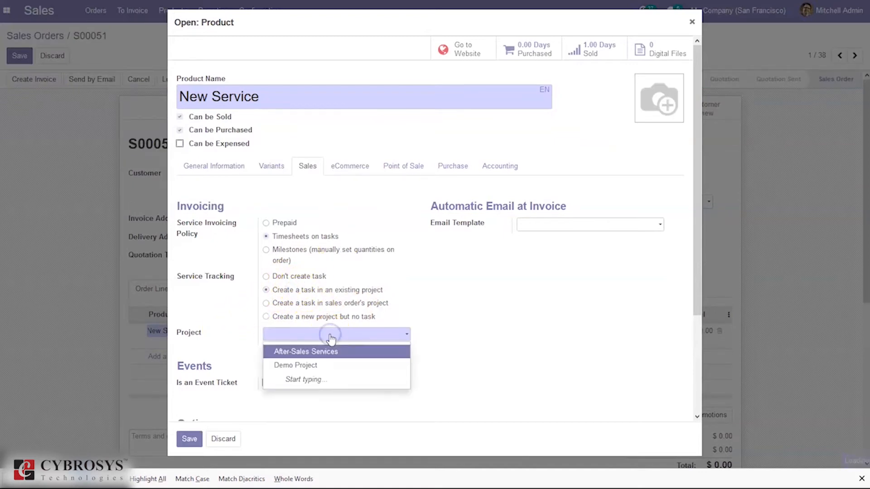
pyautogui.click(318, 365)
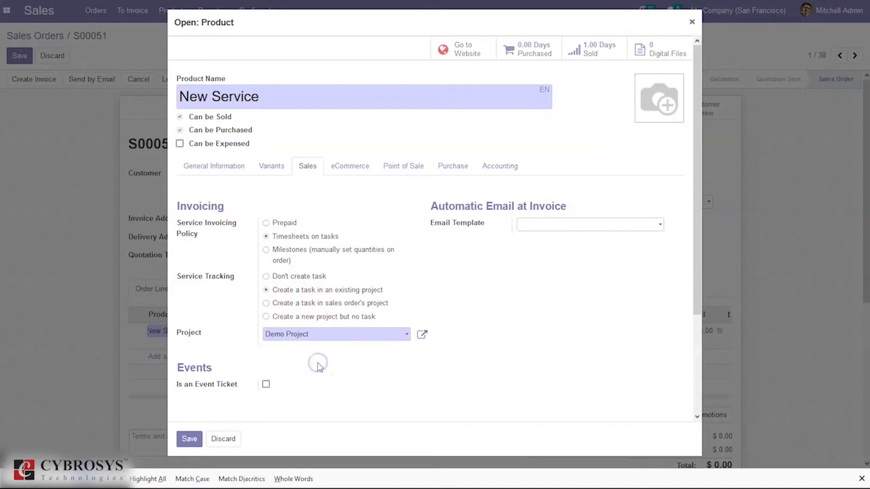
pyautogui.click(188, 440)
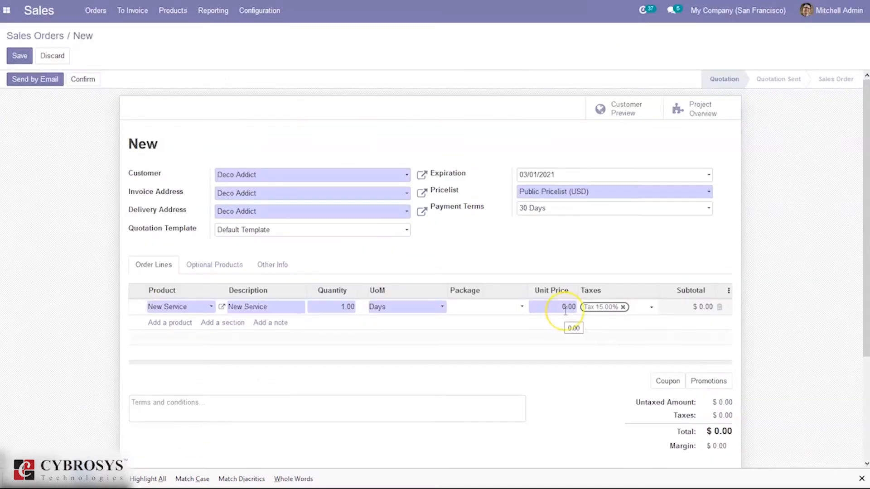
# Set the New Service order line's unit price to 100 and confirm the sales order
pyautogui.click(565, 310)
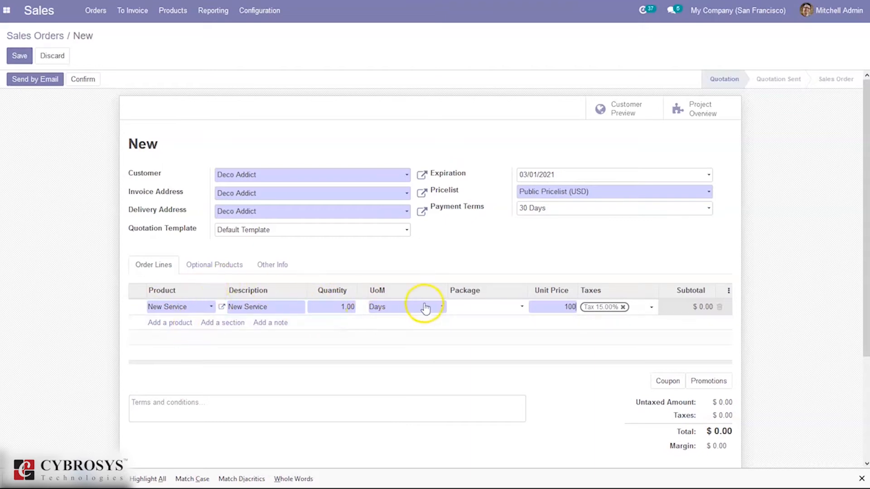
pyautogui.click(864, 212)
pyautogui.click(765, 218)
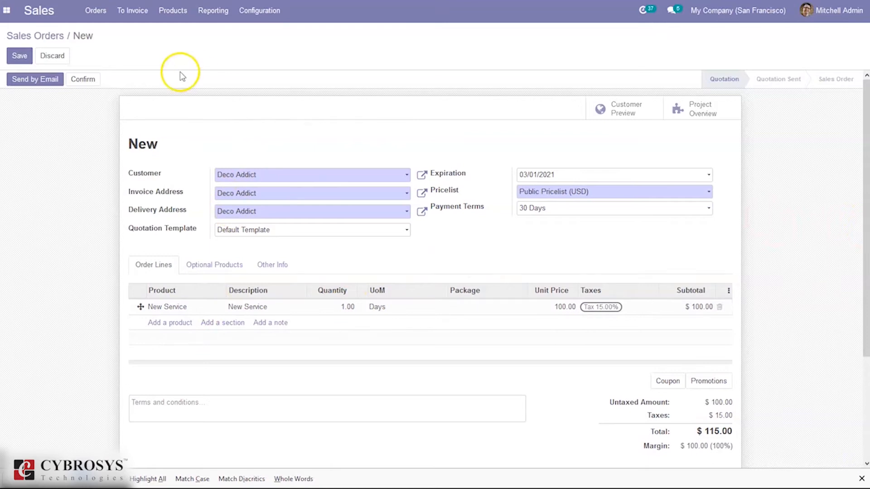
pyautogui.click(82, 79)
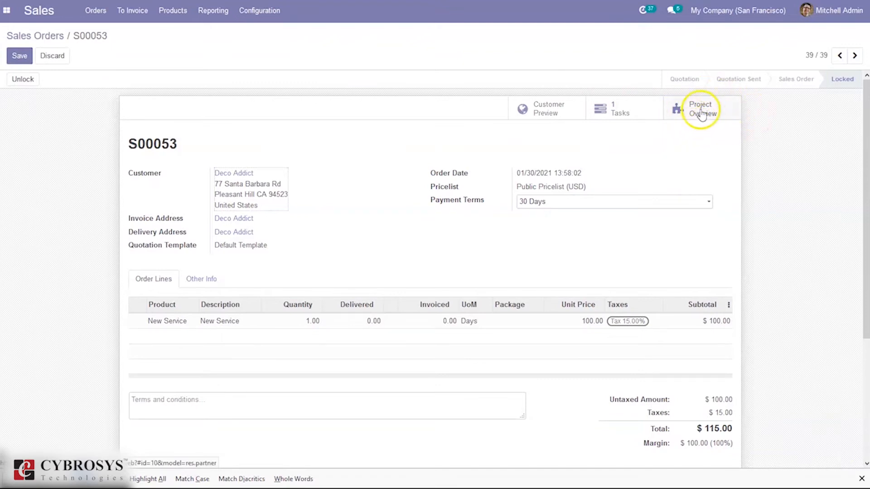
# Open the task created by the sales order for editing and assign it to the current user
pyautogui.click(634, 111)
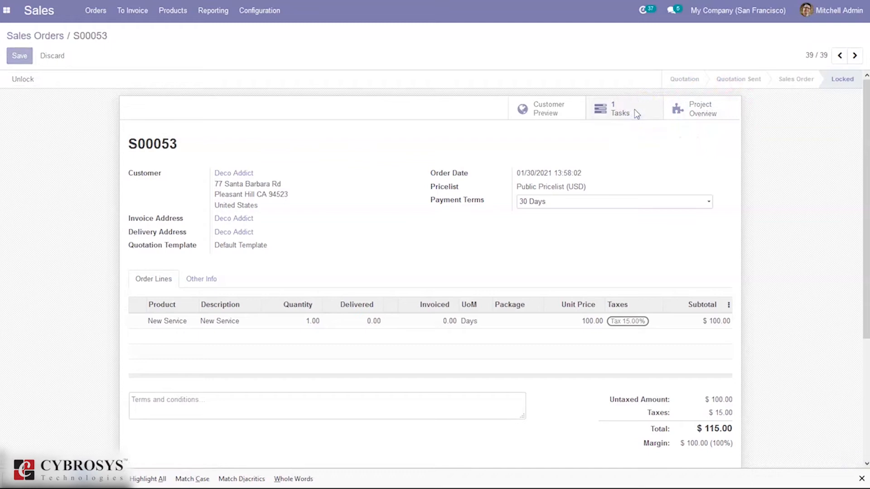
pyautogui.click(590, 143)
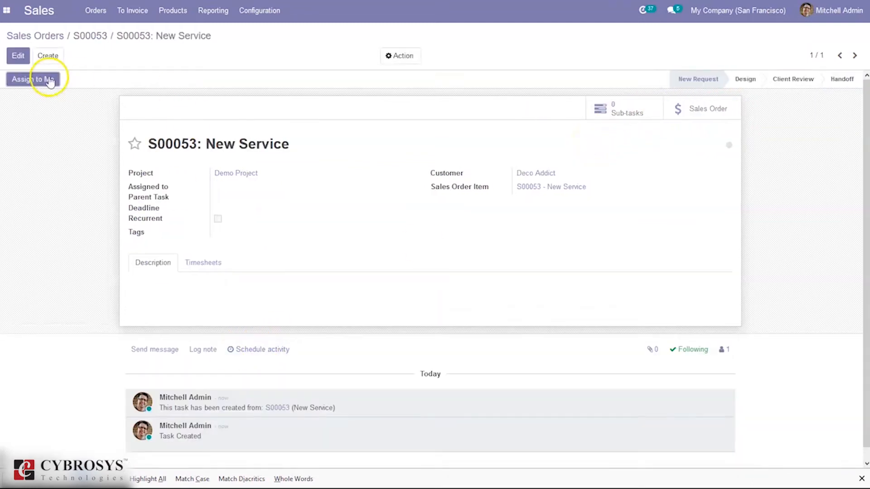
pyautogui.click(17, 58)
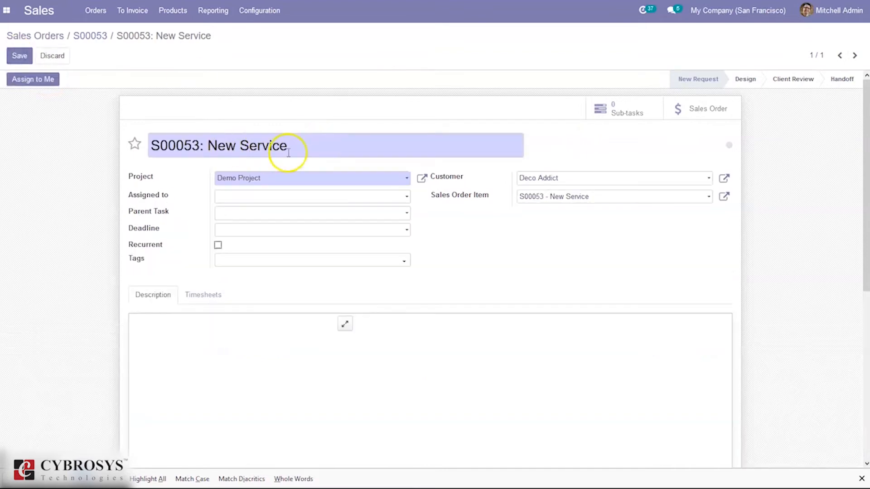
pyautogui.moveTo(314, 151); pyautogui.dragTo(99, 140)
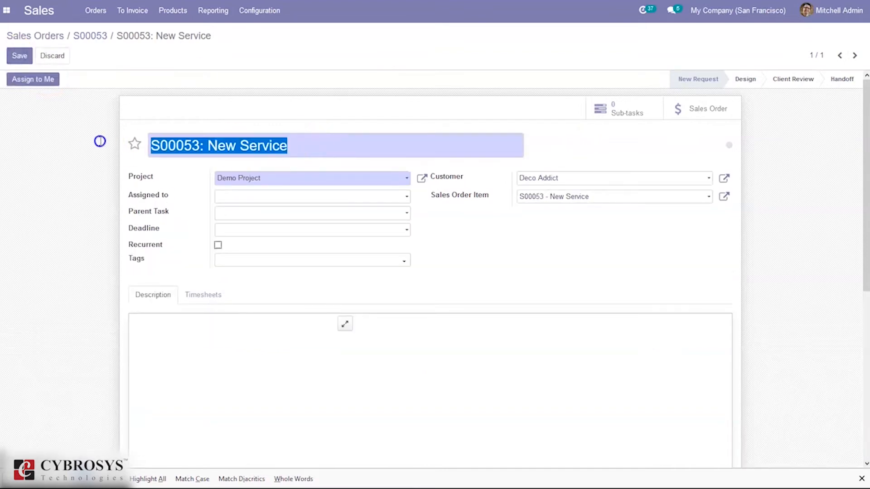
pyautogui.click(185, 152)
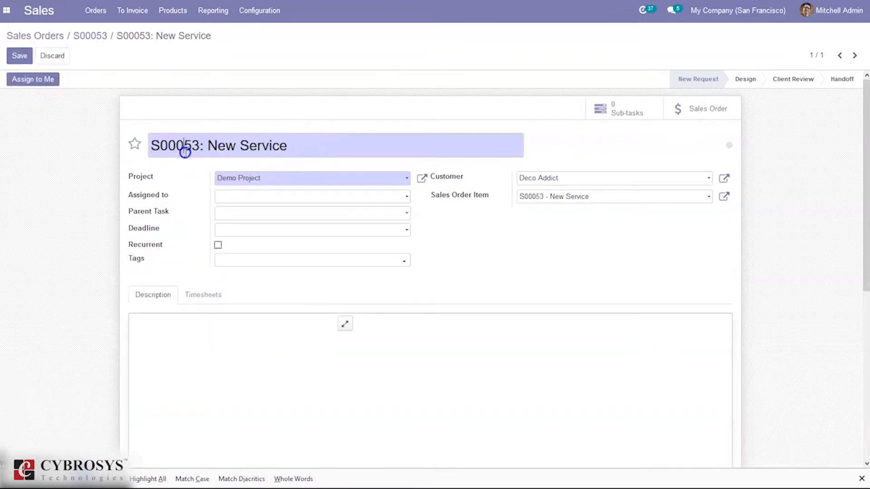
pyautogui.click(224, 199)
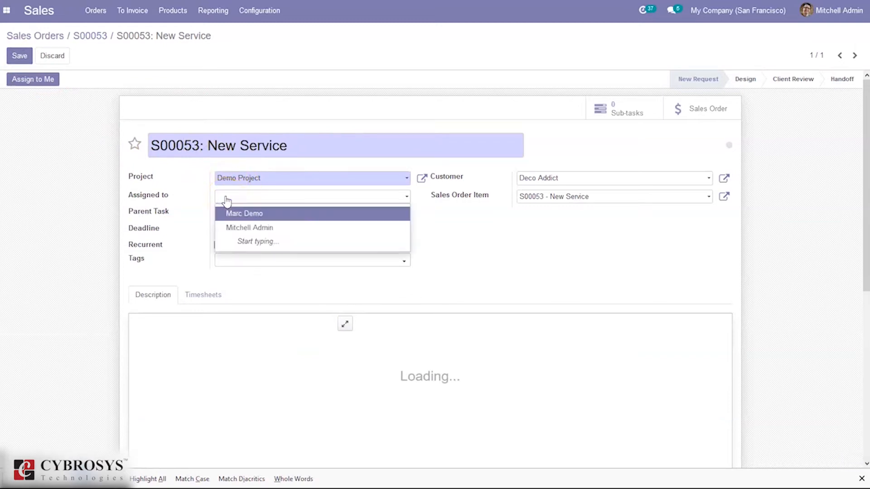
pyautogui.click(194, 178)
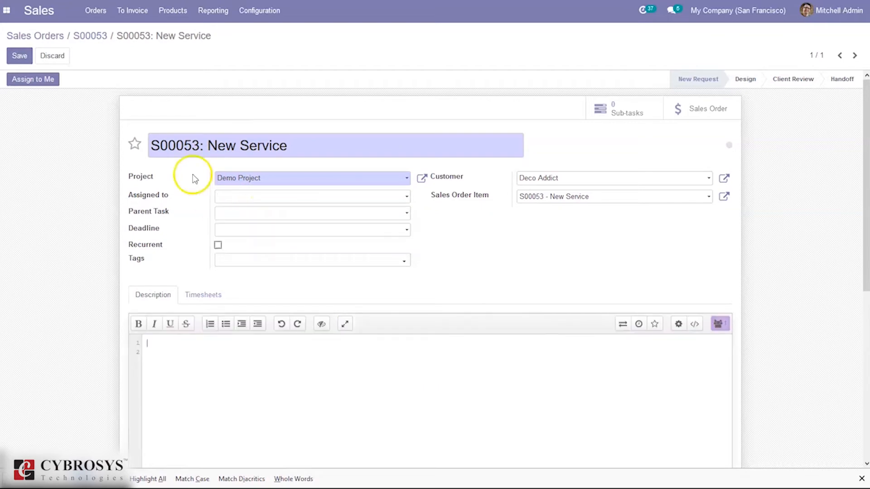
pyautogui.click(229, 197)
pyautogui.click(146, 142)
pyautogui.click(47, 80)
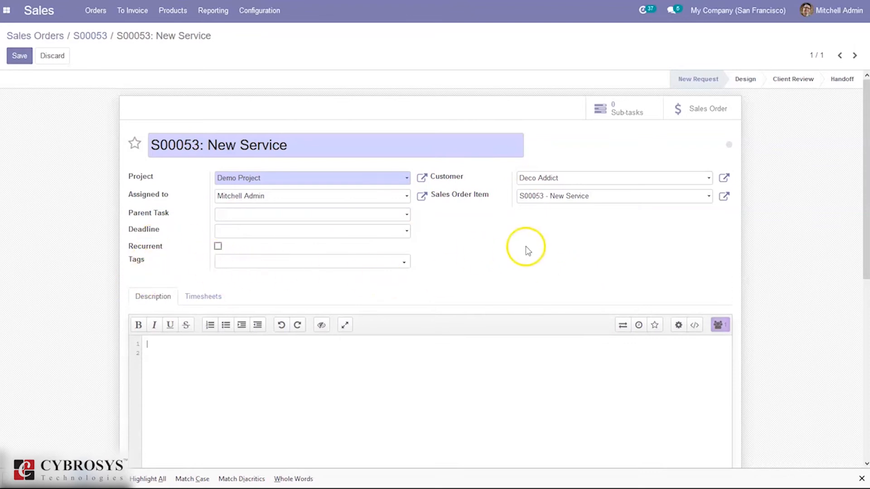
# Set the initially planned hours in the task's timesheets to 68:00
pyautogui.moveTo(865, 188); pyautogui.dragTo(865, 262)
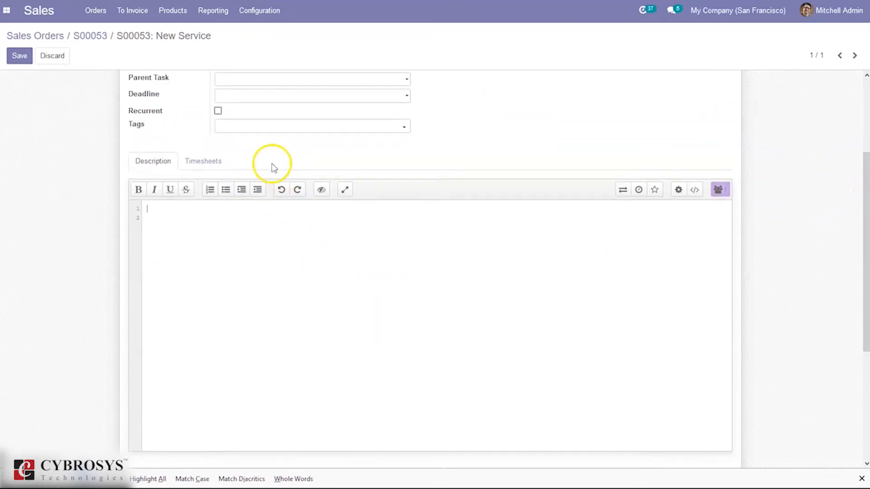
pyautogui.click(214, 162)
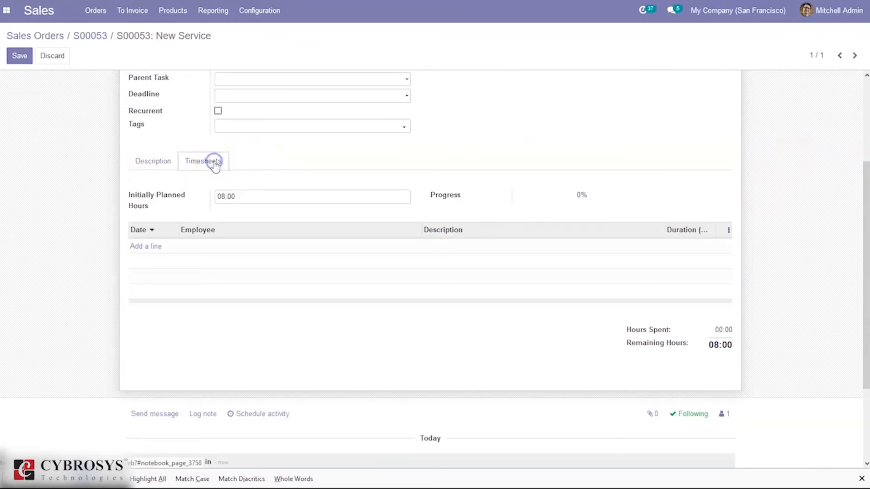
pyautogui.click(222, 199)
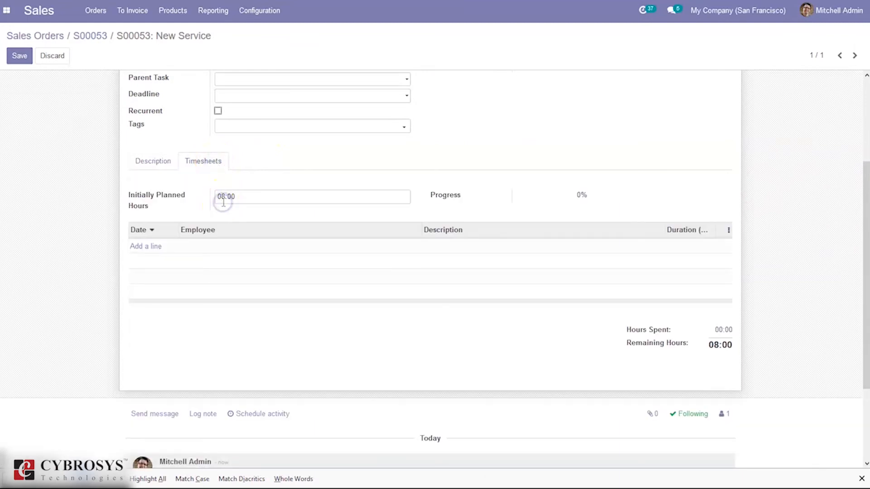
pyautogui.moveTo(239, 202); pyautogui.dragTo(226, 196)
pyautogui.click(224, 196)
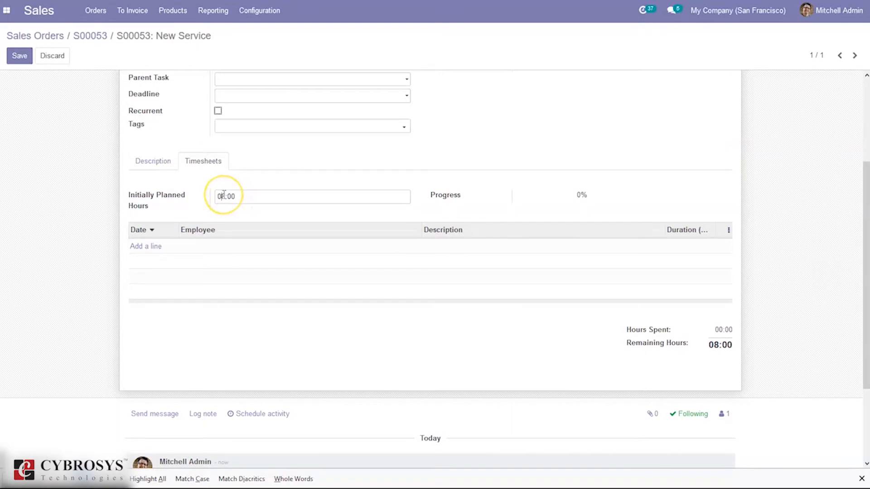
pyautogui.click(225, 195)
pyautogui.press('BackSpace')
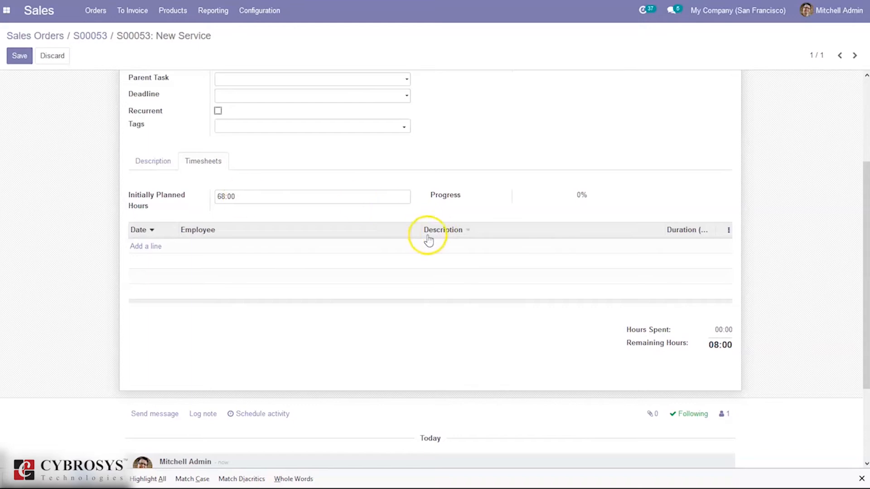
# Add a timesheet line to the task with the description Initial design and a duration of 02:00 hours
pyautogui.click(140, 248)
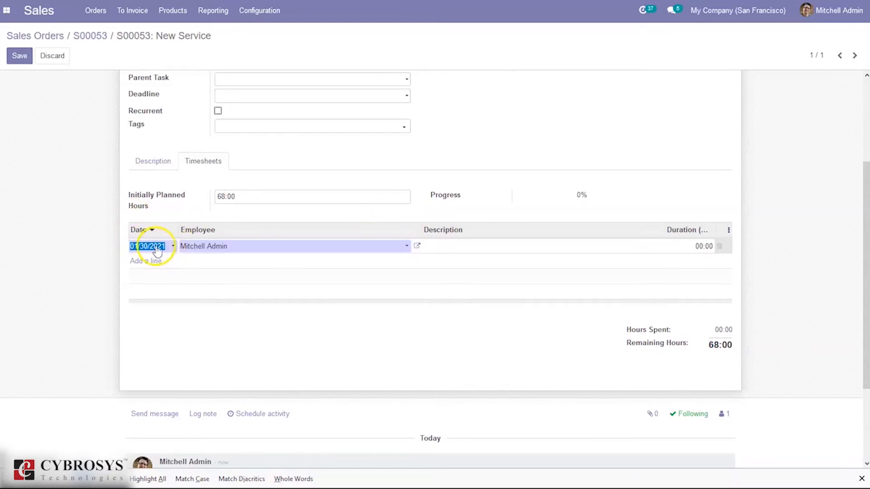
pyautogui.click(438, 247)
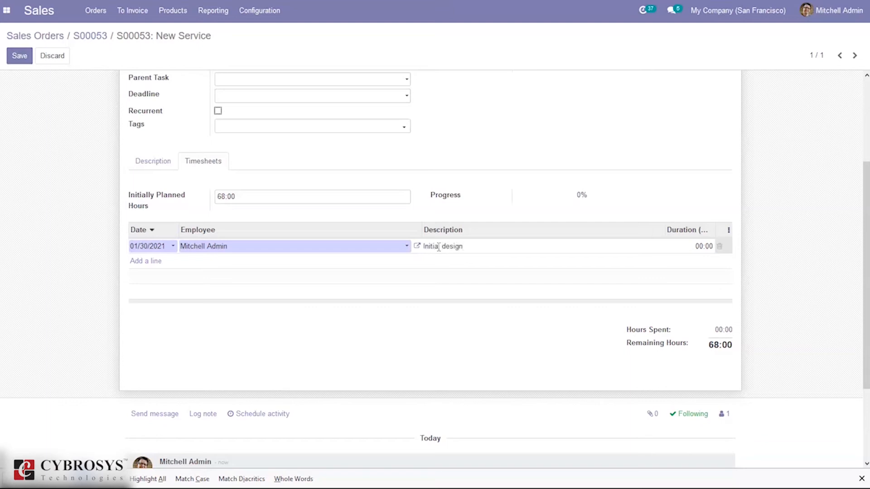
pyautogui.click(701, 246)
pyautogui.click(787, 211)
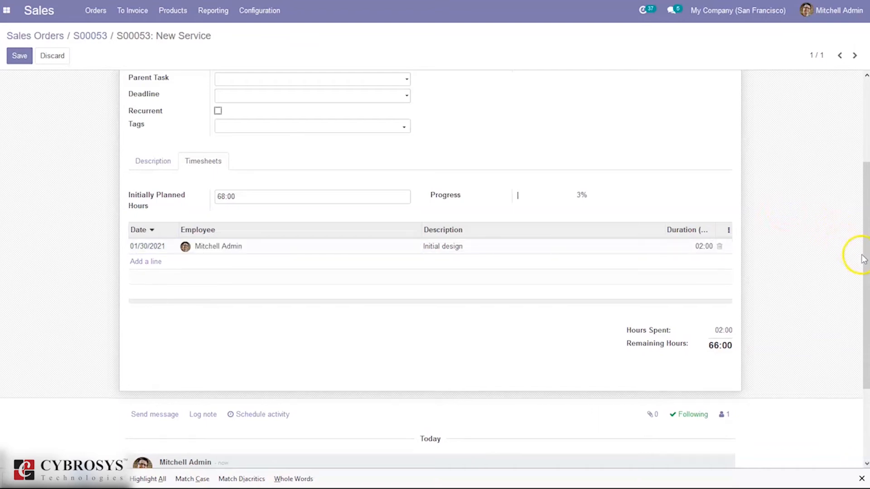
pyautogui.moveTo(862, 256); pyautogui.dragTo(864, 240)
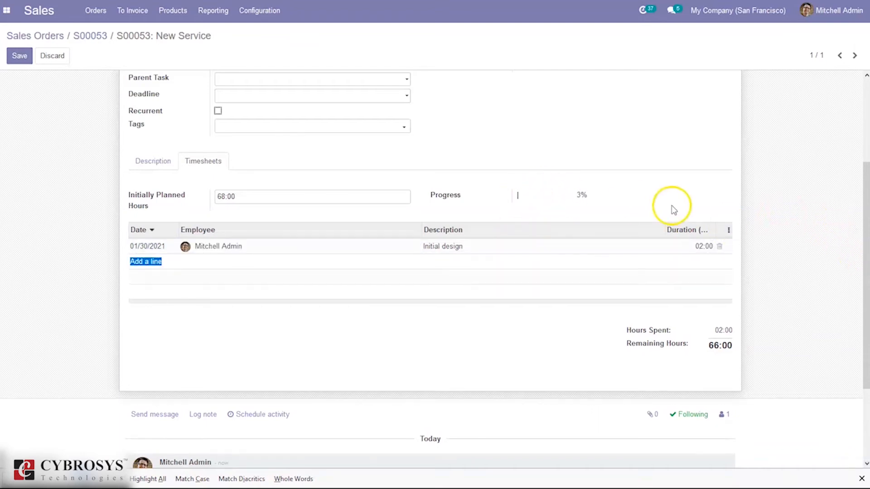
# Set the task's initially planned hours to 6:00 and save the task
pyautogui.click(222, 196)
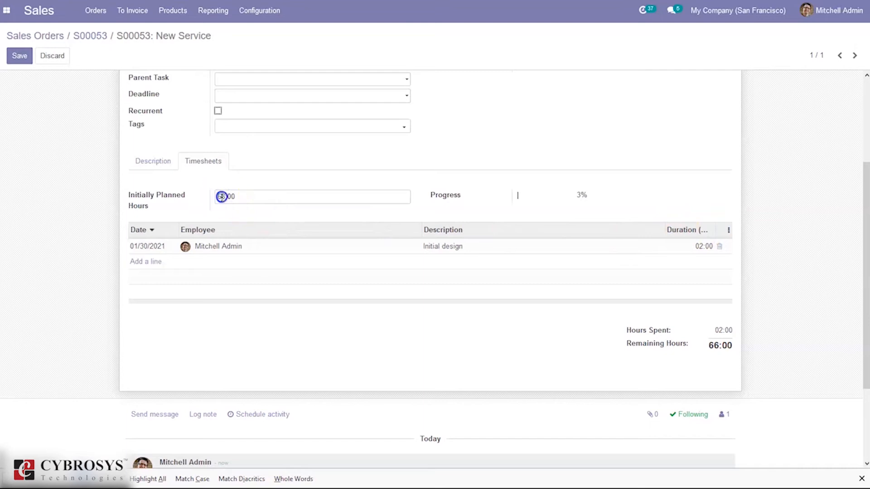
pyautogui.click(551, 179)
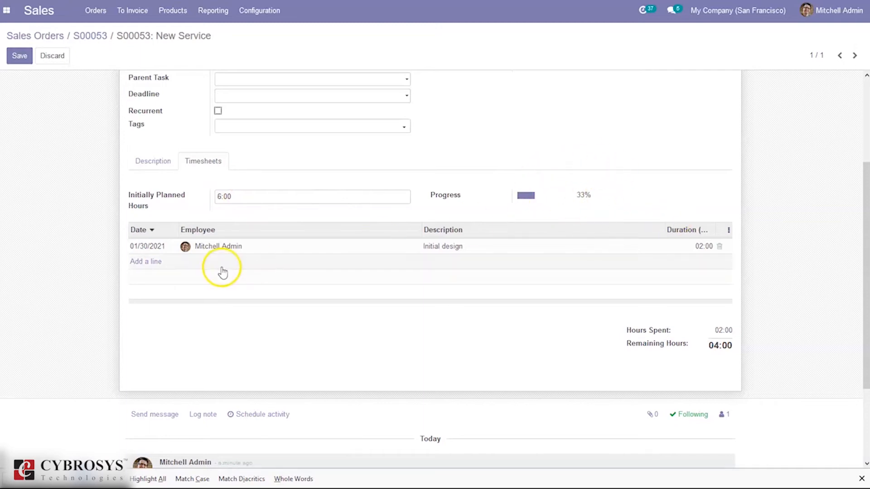
pyautogui.scroll(5, 848, 181)
pyautogui.click(25, 53)
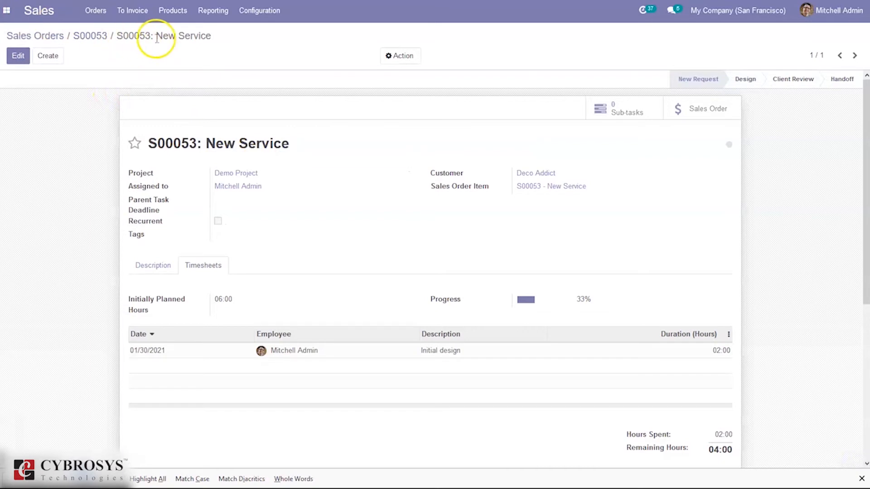
# Return to the sales order and open the overview of its linked Demo Project
pyautogui.click(103, 33)
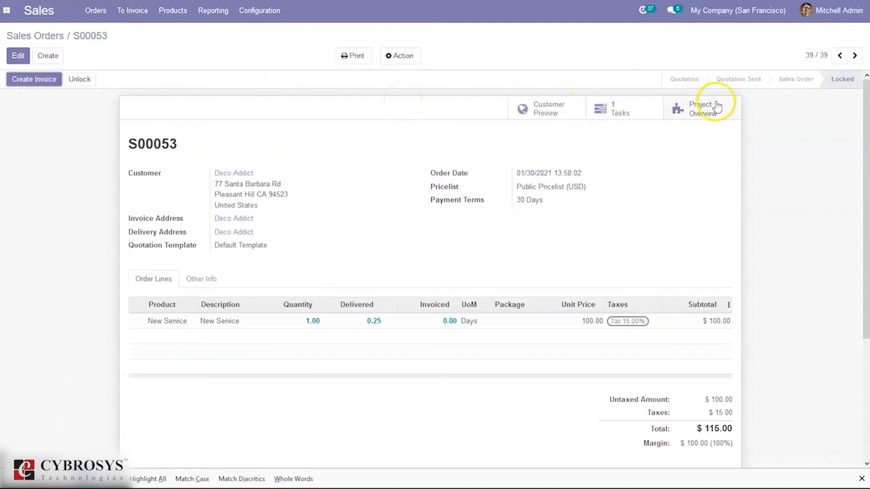
pyautogui.click(718, 104)
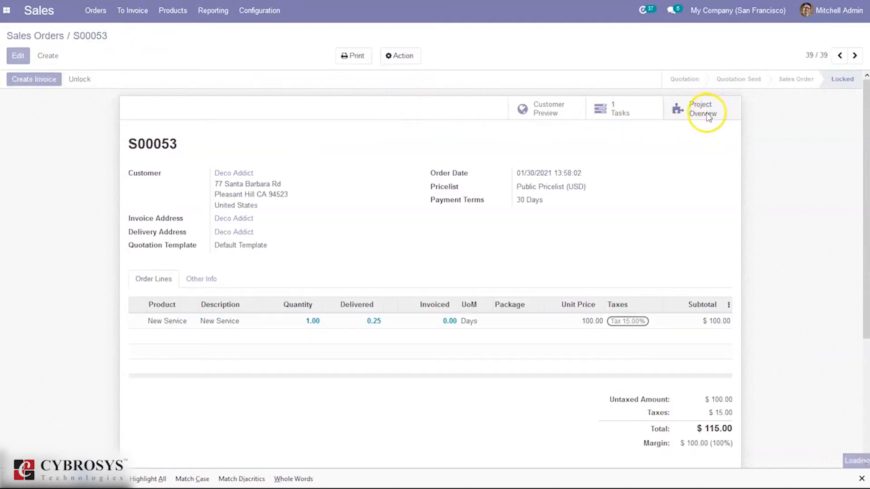
pyautogui.click(271, 89)
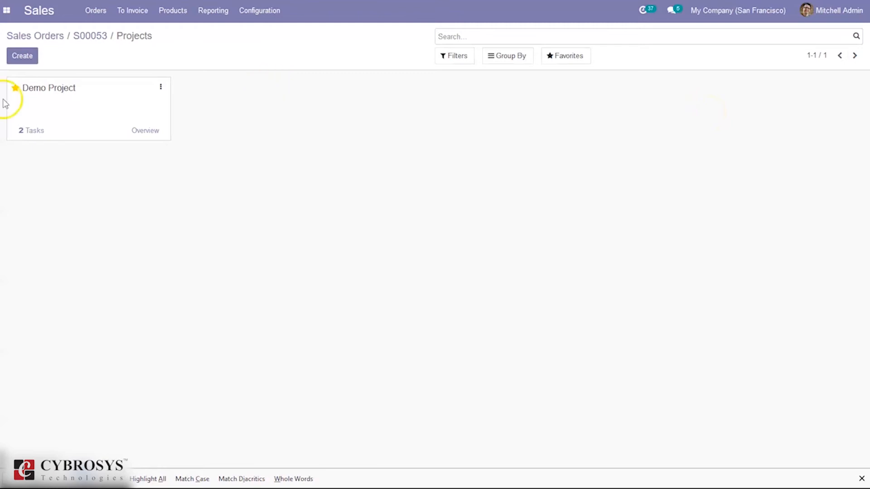
pyautogui.click(149, 132)
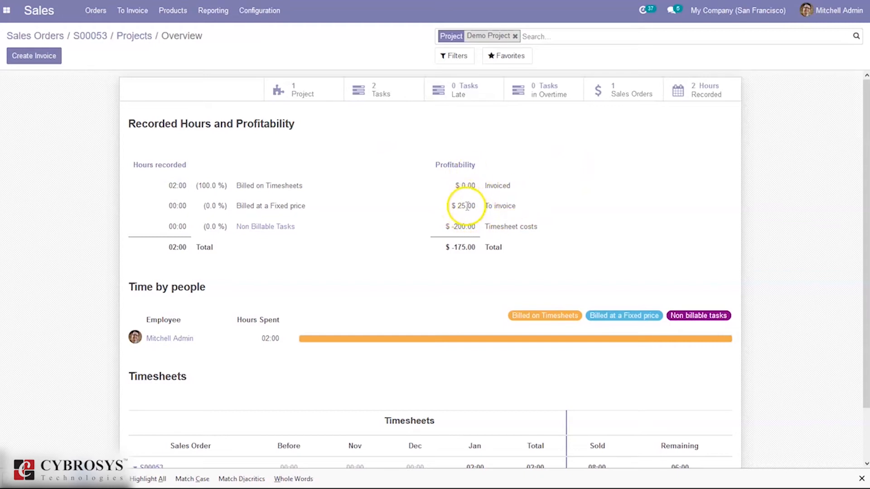
# Examine Demo Project's recorded hours and its profitability figures for amounts to invoice, timesheet costs and total
pyautogui.moveTo(502, 228); pyautogui.dragTo(546, 226)
pyautogui.click(546, 226)
pyautogui.moveTo(866, 207); pyautogui.dragTo(868, 207)
pyautogui.click(868, 207)
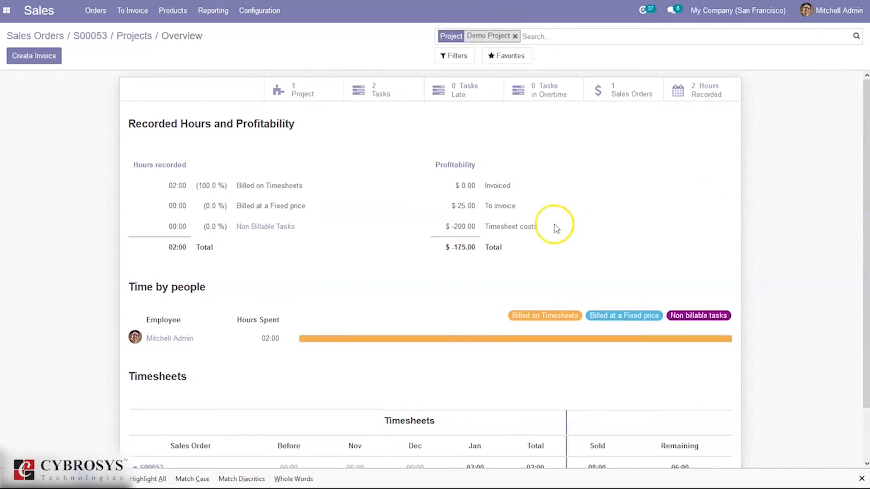
pyautogui.moveTo(496, 225)
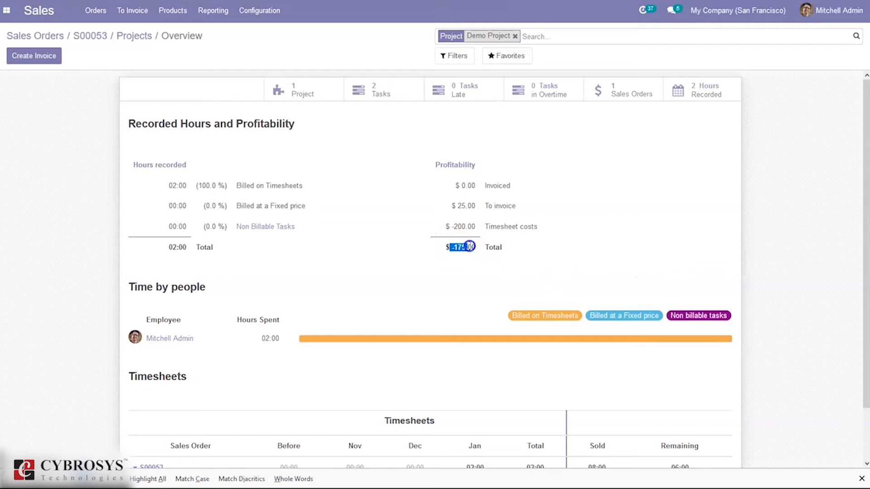
pyautogui.click(776, 237)
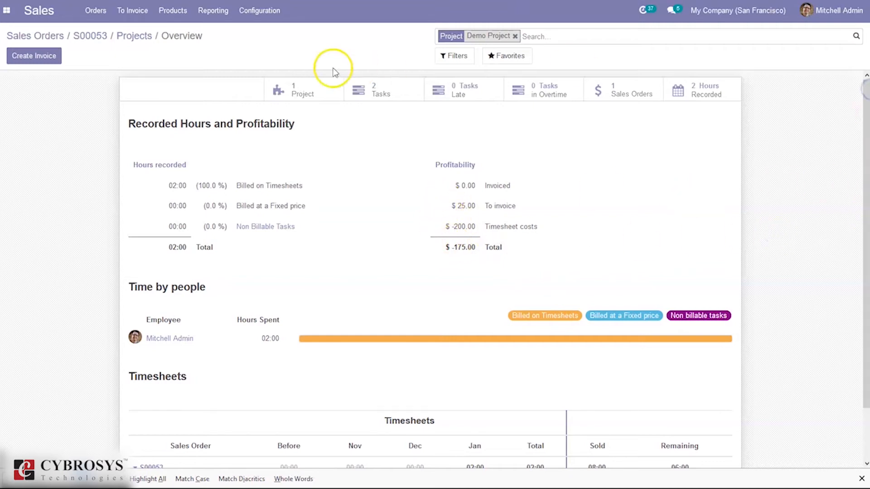
# Create a regular invoice from the Demo Project overview with no timesheets period, view the draft and confirm it
pyautogui.click(33, 62)
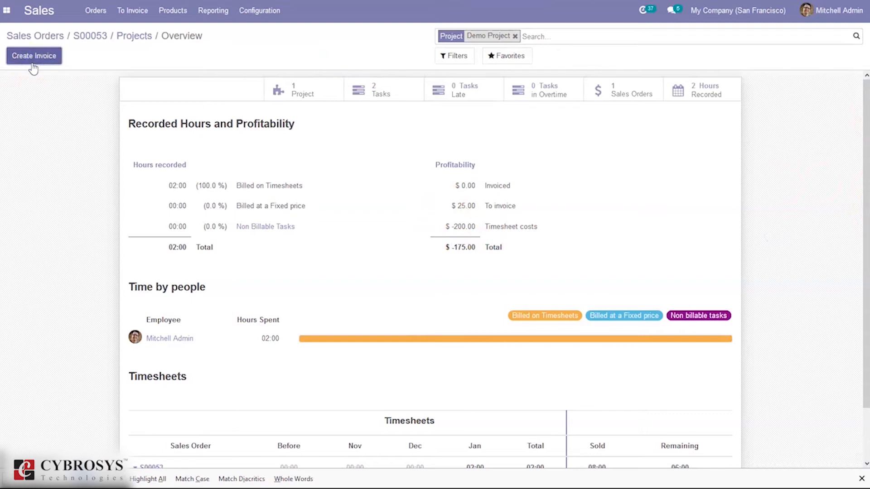
pyautogui.click(35, 60)
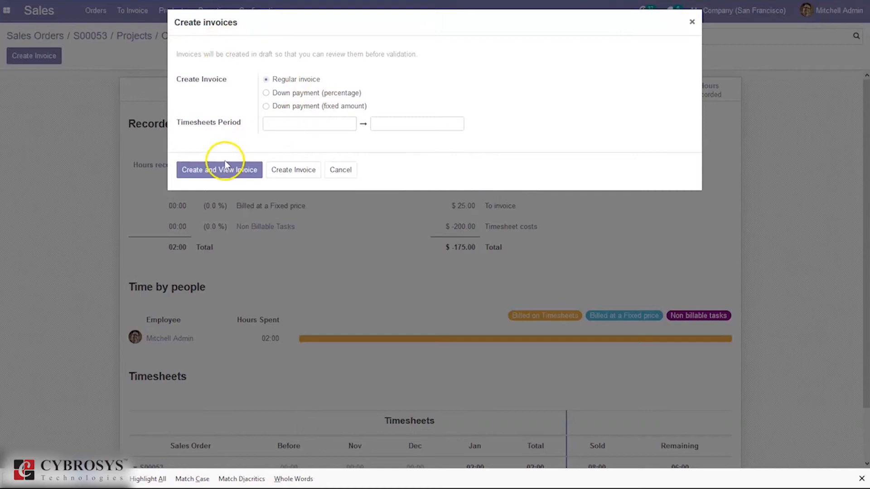
pyautogui.click(224, 168)
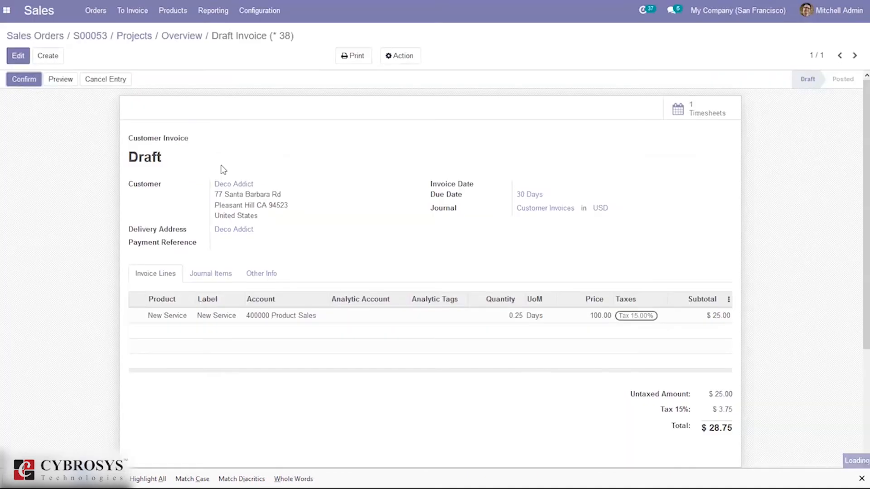
pyautogui.click(27, 80)
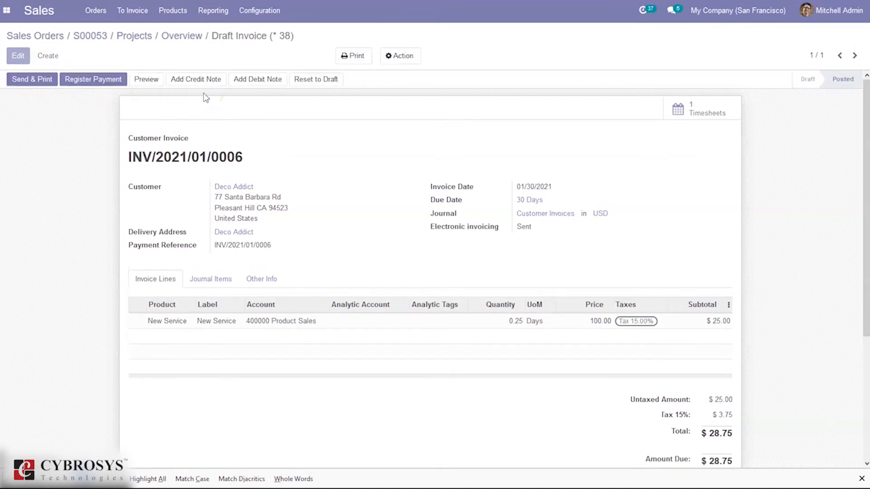
# Register the payment for the confirmed invoice and return to the Demo Project overview to review its profitability
pyautogui.click(119, 81)
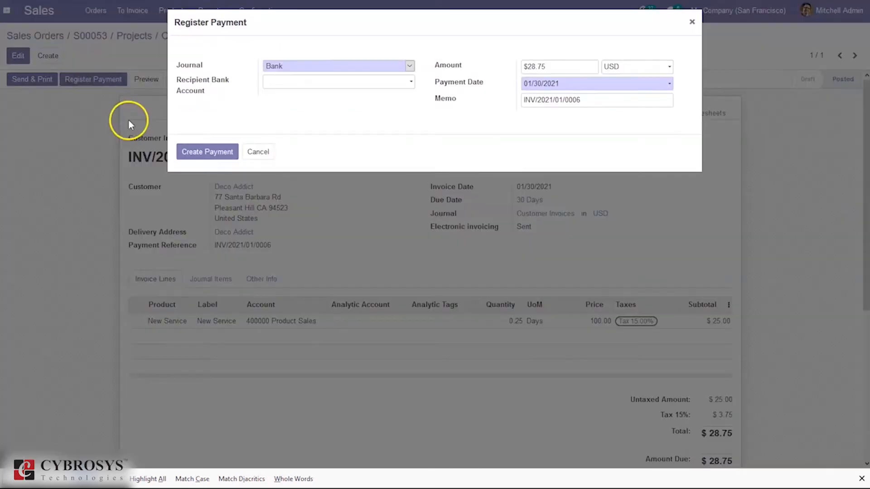
pyautogui.click(210, 153)
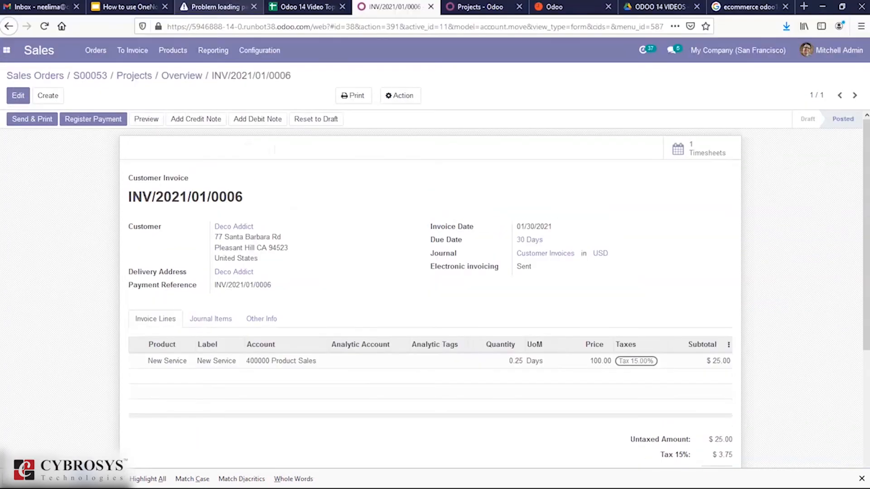
pyautogui.click(178, 37)
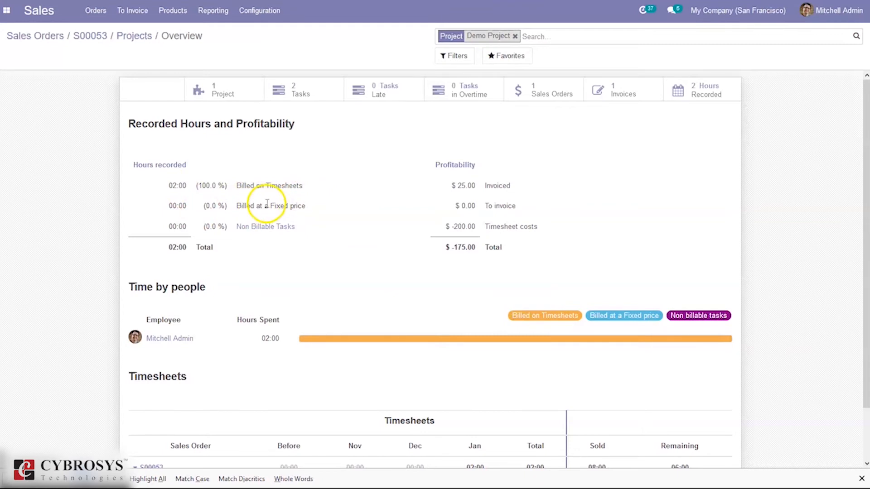
pyautogui.moveTo(298, 205)
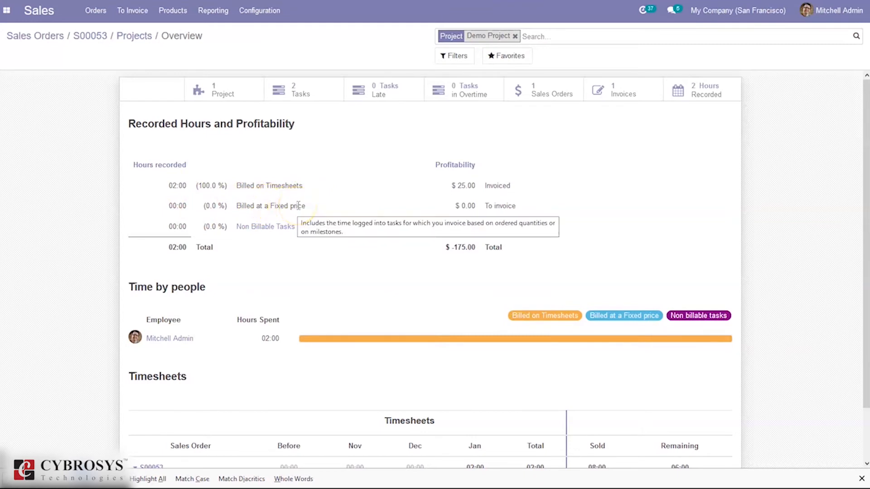
# Start a new sales order from the orders list and set its customer to Deco Addict
pyautogui.click(102, 23)
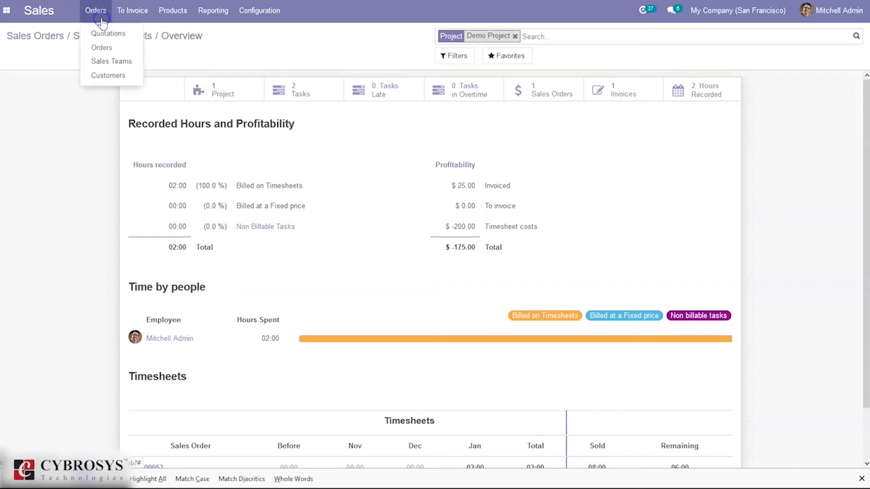
pyautogui.click(102, 47)
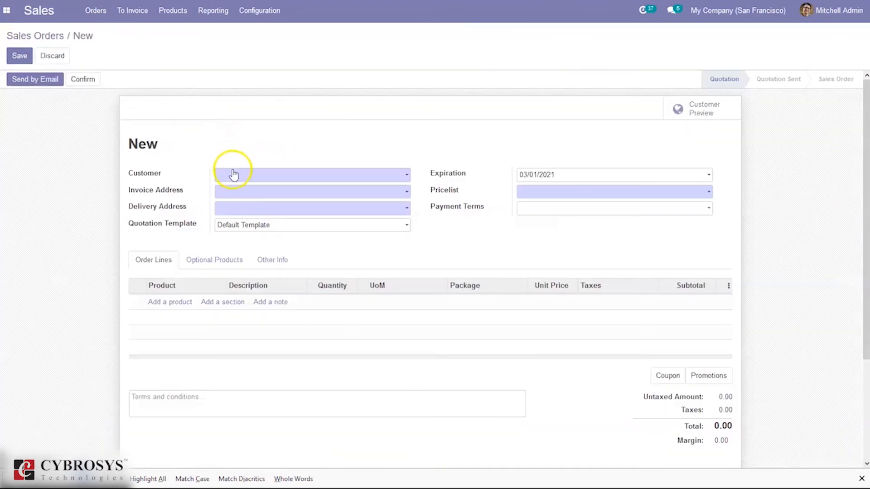
pyautogui.click(232, 175)
pyautogui.click(243, 191)
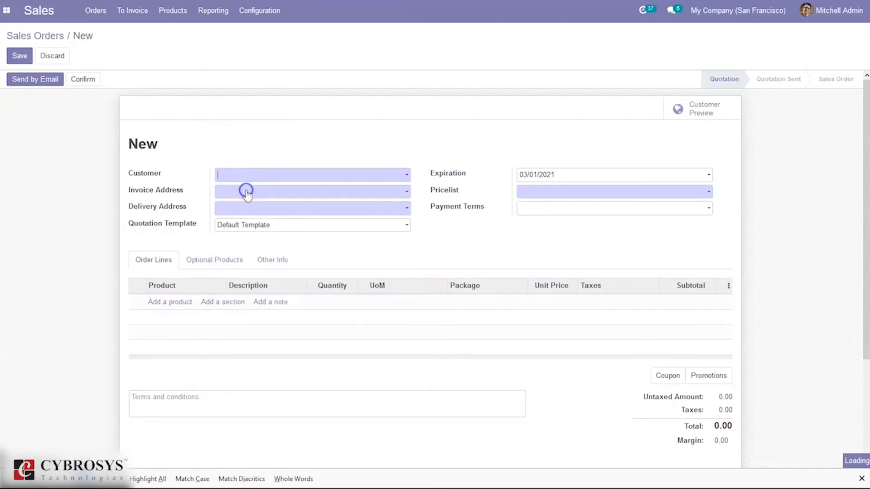
# Add the New Service product as an order line on the quotation
pyautogui.click(171, 307)
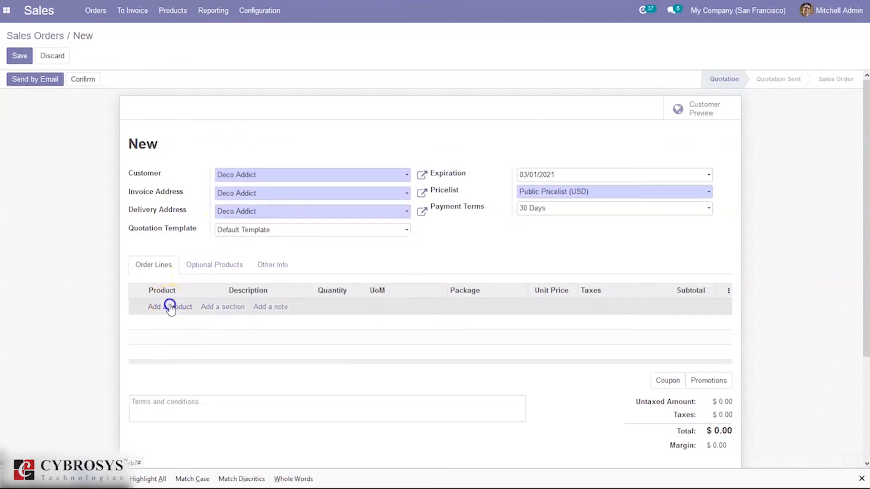
pyautogui.click(170, 307)
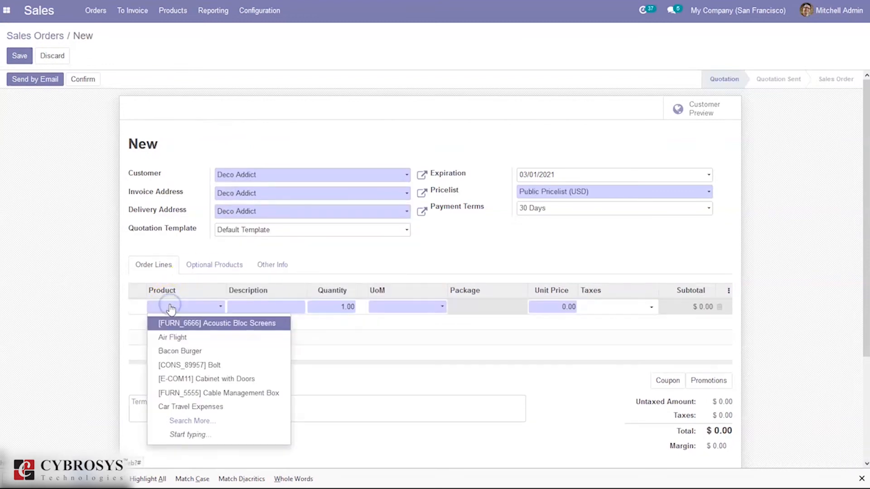
pyautogui.click(171, 307)
pyautogui.click(246, 327)
pyautogui.write('n')
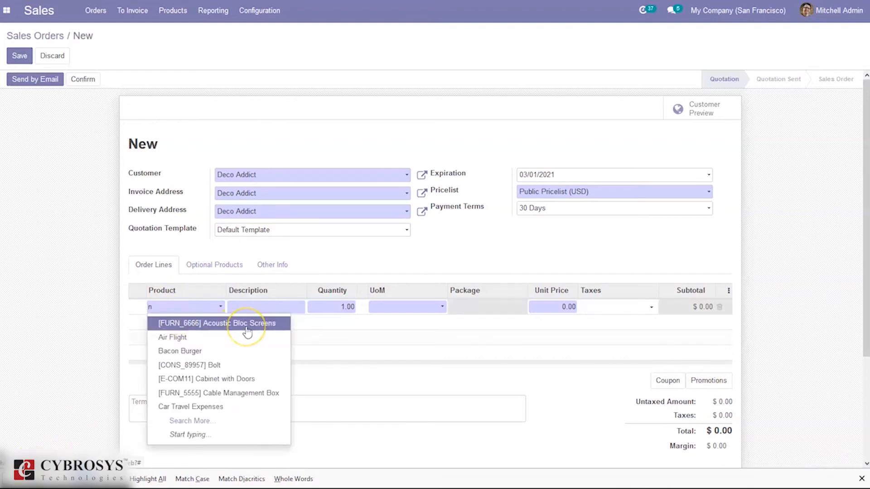
pyautogui.write('ew')
pyautogui.click(232, 324)
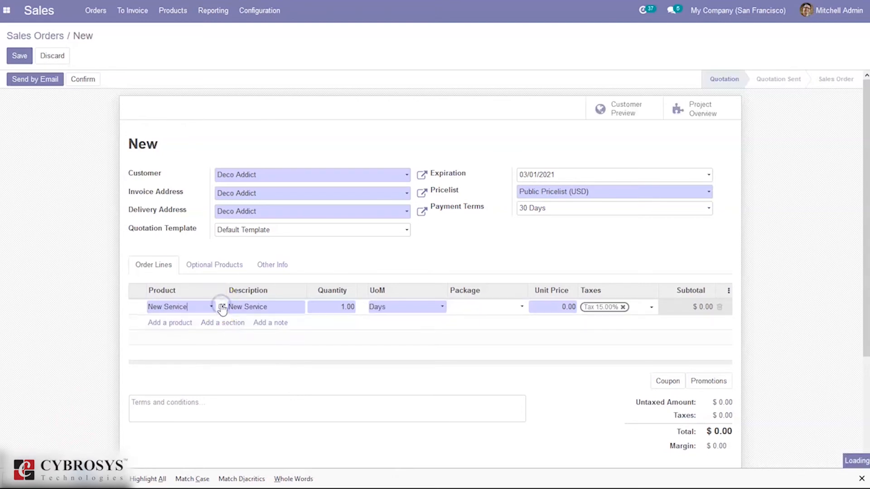
# Open the New Service product from the order line, set its service invoicing policy to Prepaid and save it
pyautogui.click(222, 308)
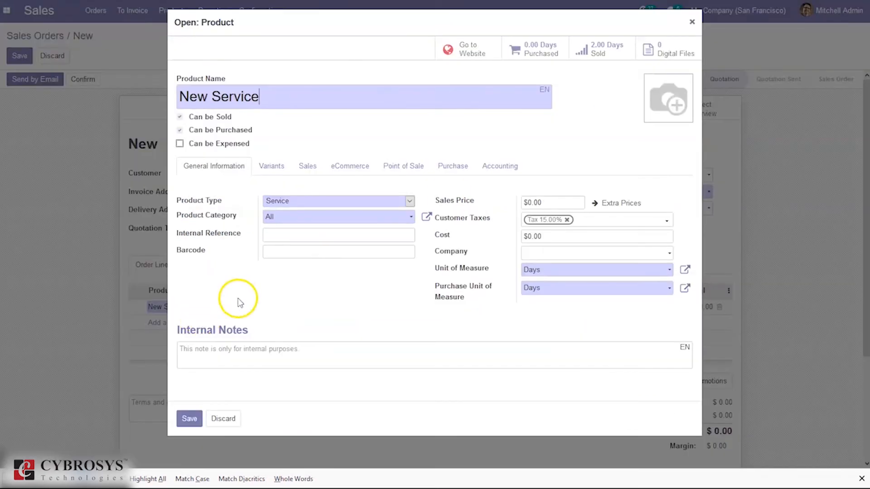
pyautogui.click(304, 174)
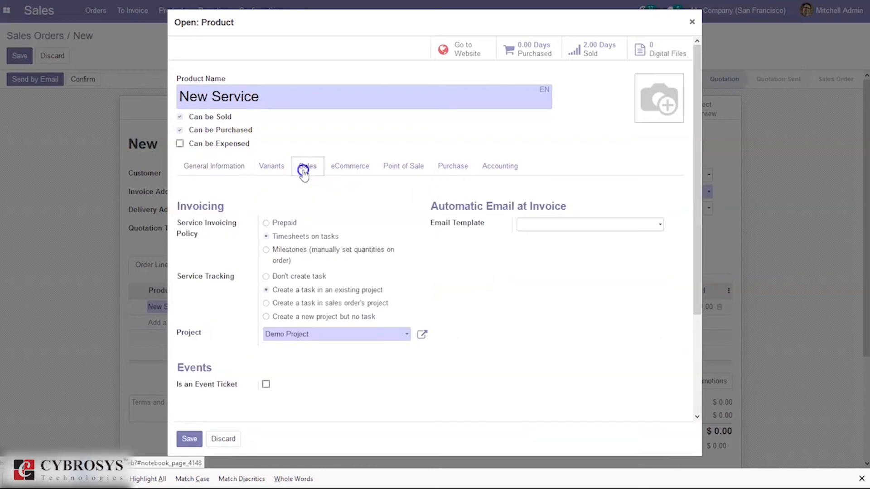
pyautogui.click(284, 223)
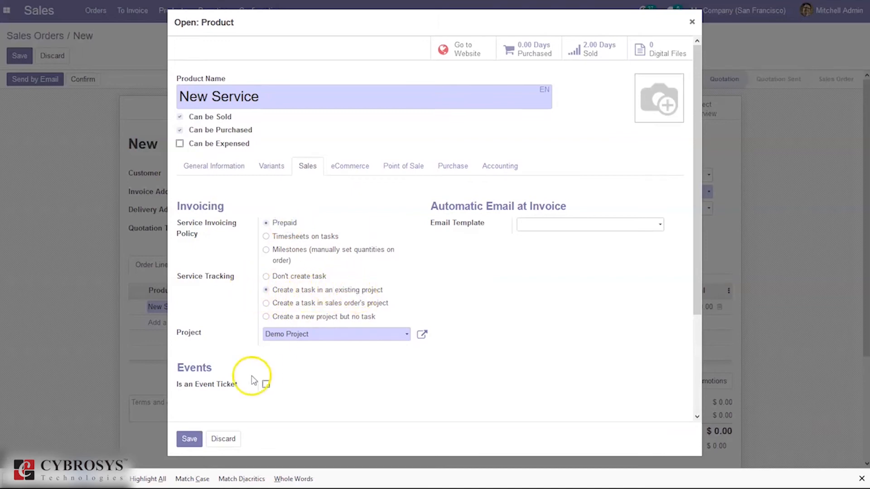
pyautogui.click(189, 439)
# Set the New Service line to a quantity of 2 days and a unit price of 100, and confirm the quotation
pyautogui.click(520, 287)
pyautogui.click(562, 307)
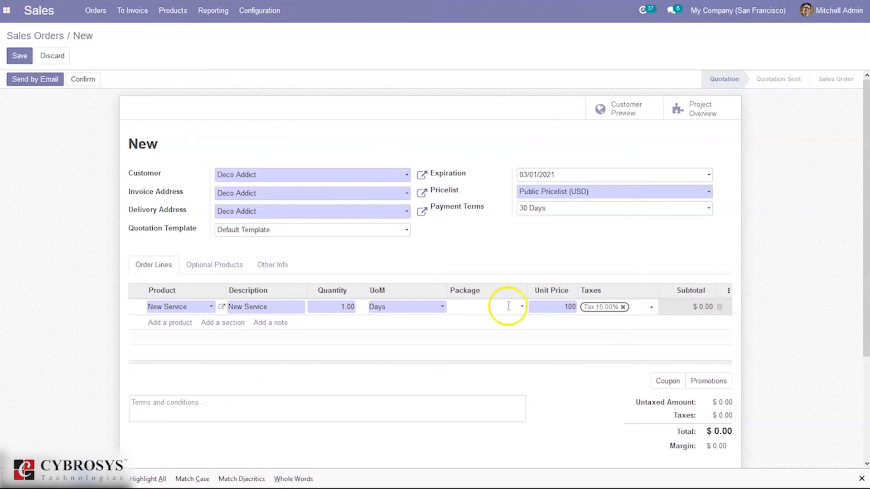
pyautogui.click(81, 93)
pyautogui.click(355, 329)
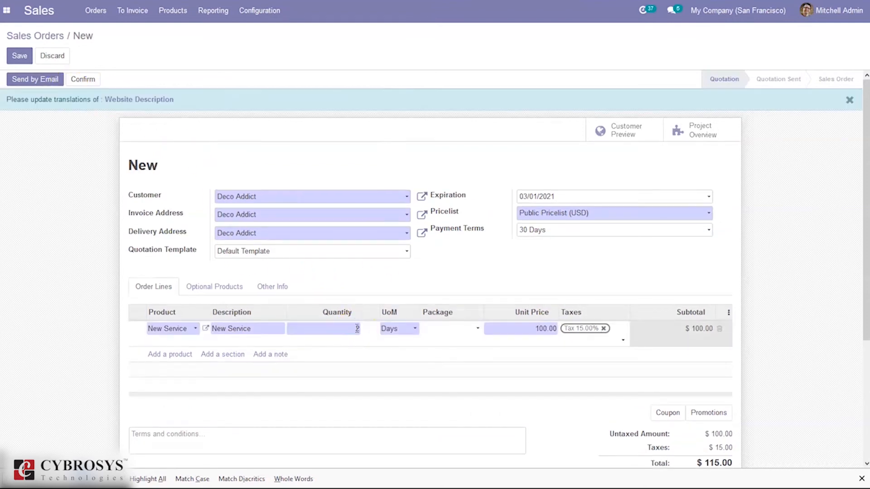
pyautogui.click(436, 355)
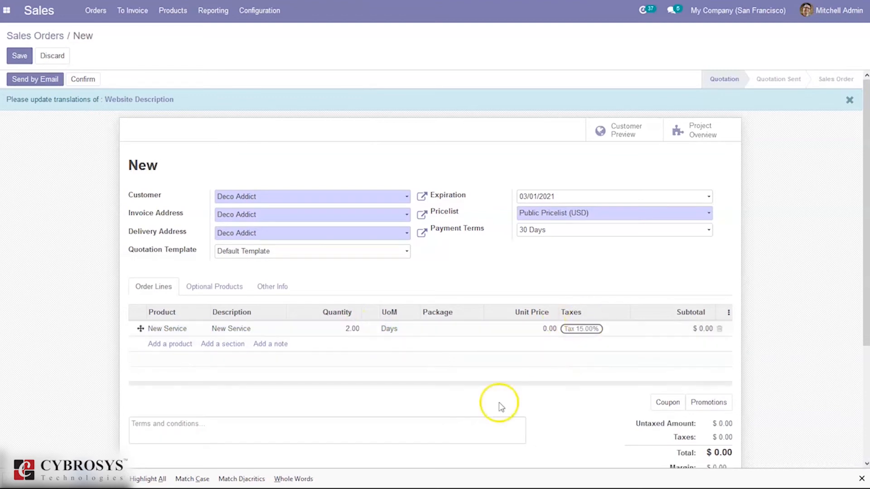
pyautogui.click(549, 329)
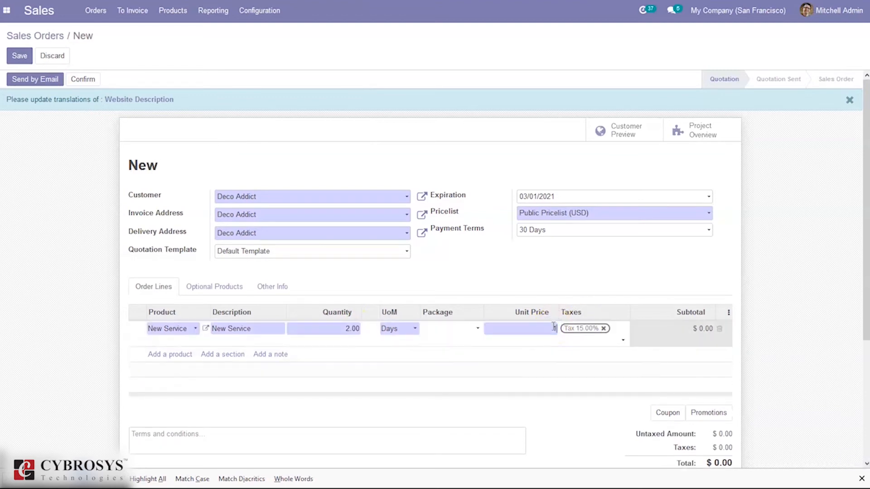
pyautogui.write('100')
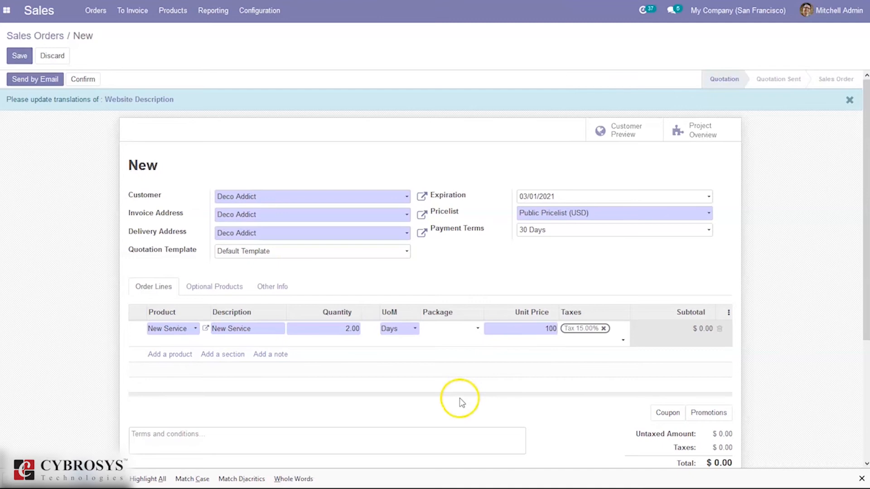
pyautogui.click(460, 398)
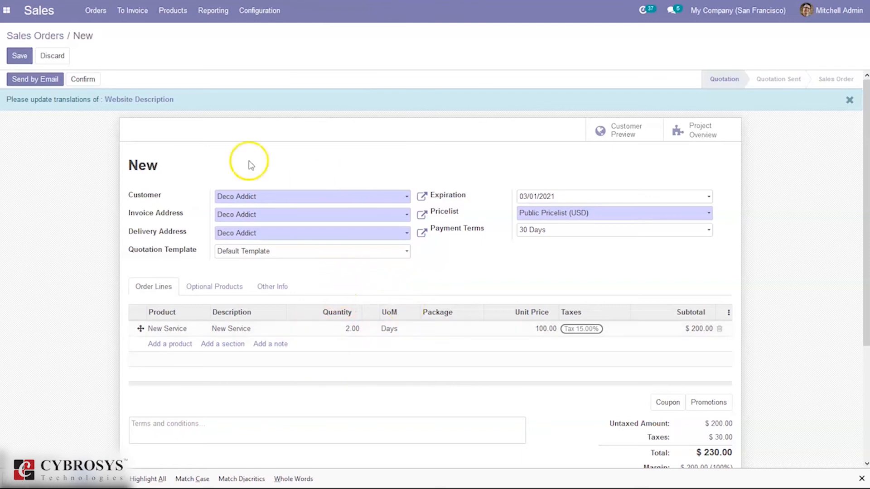
pyautogui.click(91, 81)
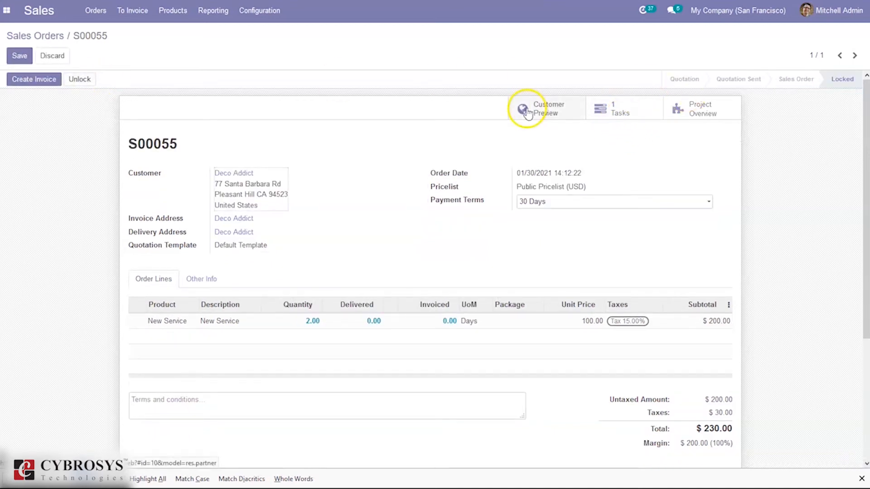
# Create a regular invoice from the sales order, view the draft and confirm it
pyautogui.click(41, 79)
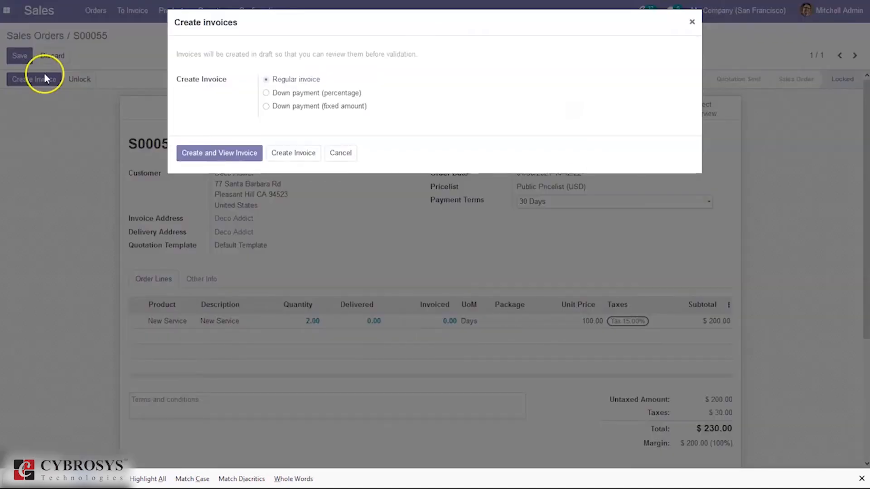
pyautogui.click(218, 157)
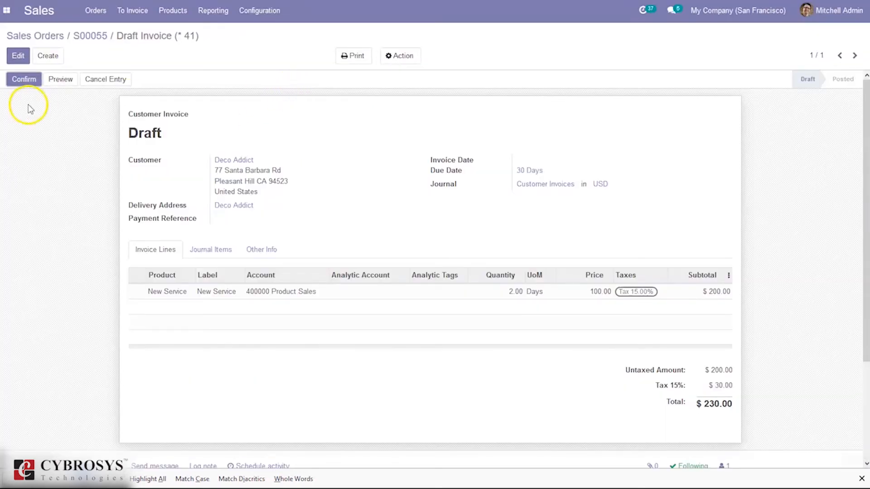
pyautogui.click(19, 80)
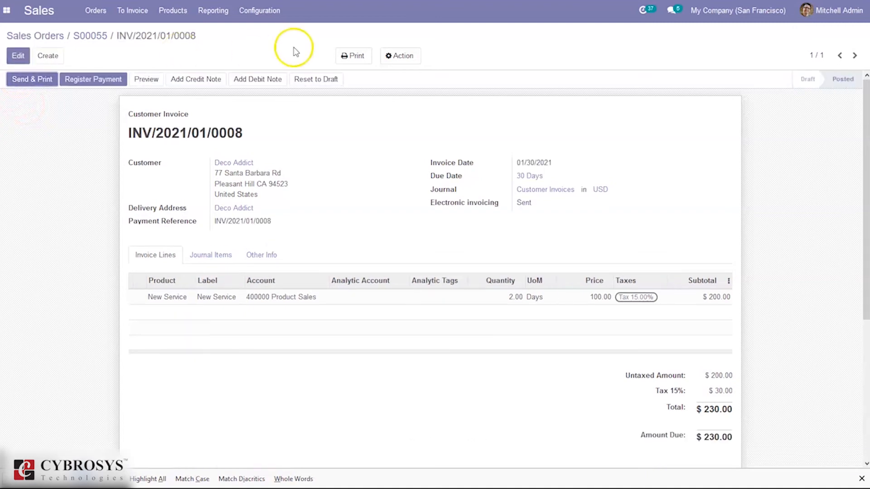
# Go back to the prepaid sales order and open its Demo Project overview to check the invoiced amounts
pyautogui.click(93, 38)
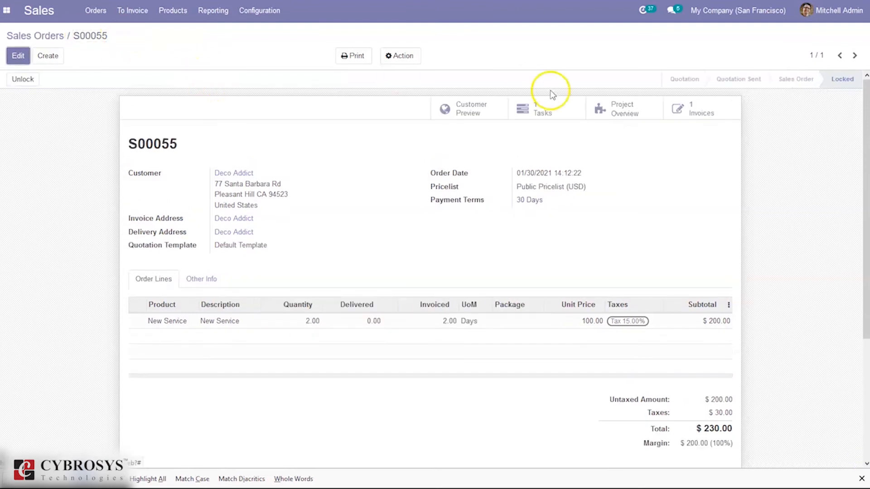
pyautogui.click(638, 112)
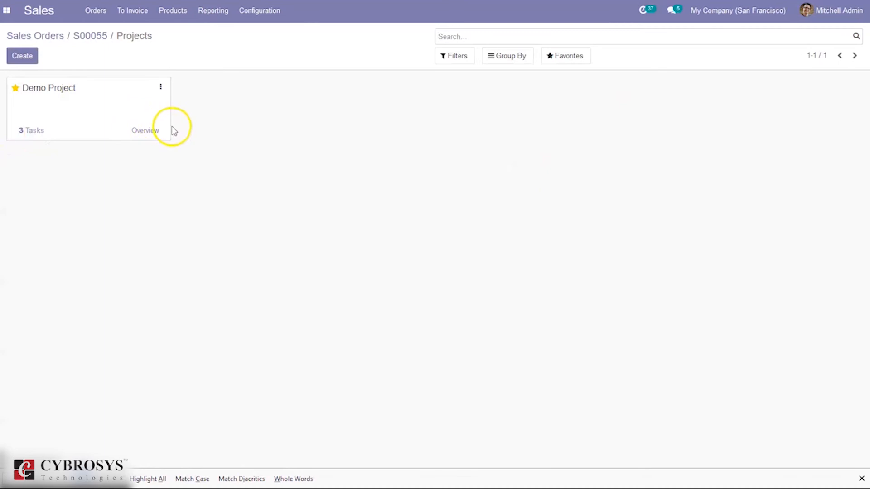
pyautogui.click(146, 131)
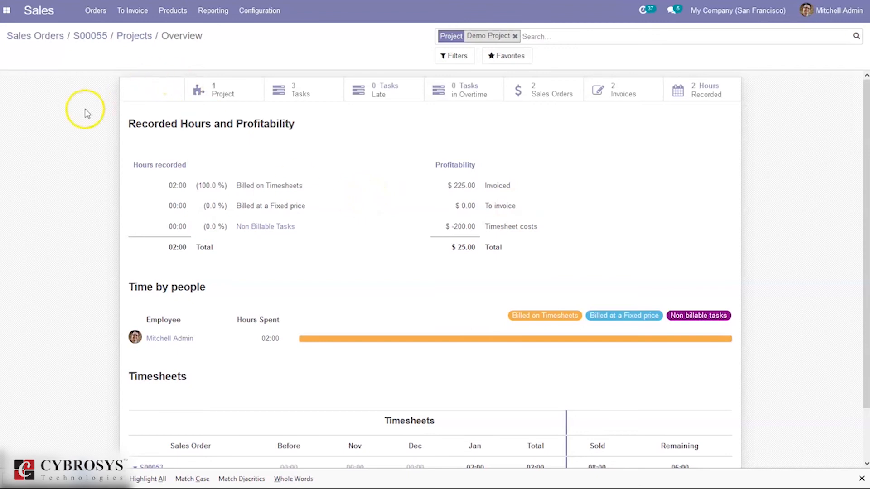
# Create a new project named Demo New from the sales order's projects list
pyautogui.click(134, 40)
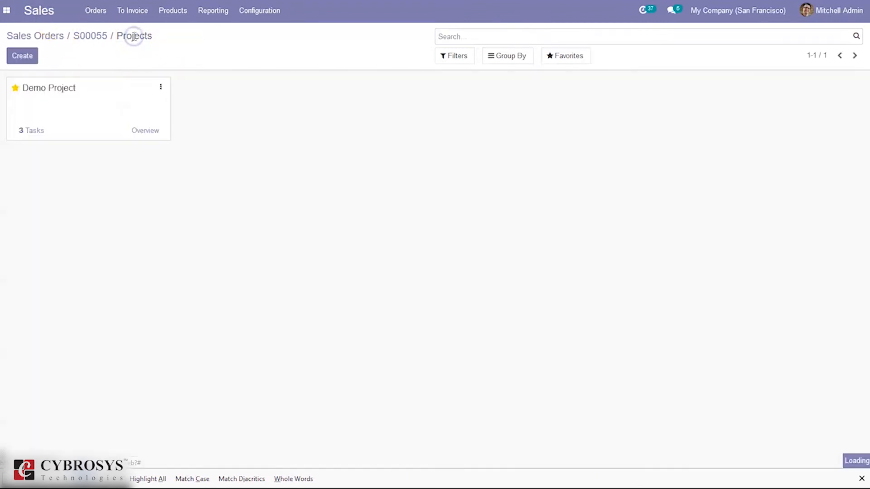
pyautogui.click(28, 57)
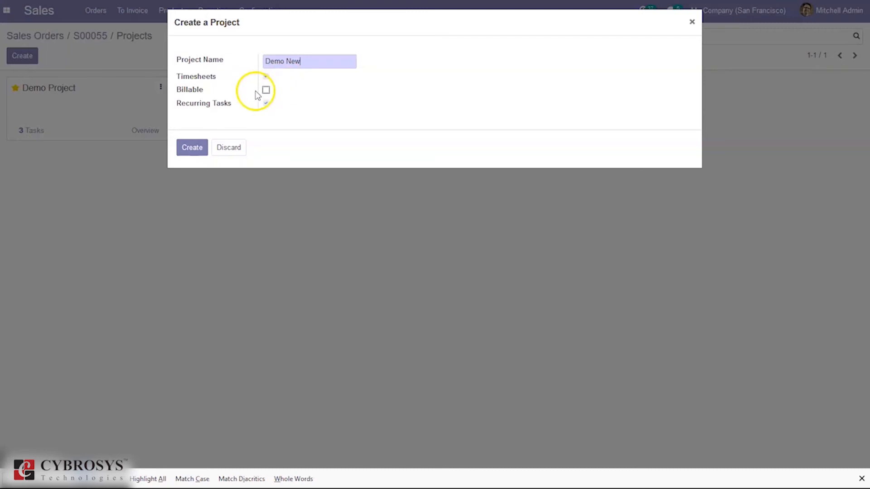
pyautogui.click(207, 147)
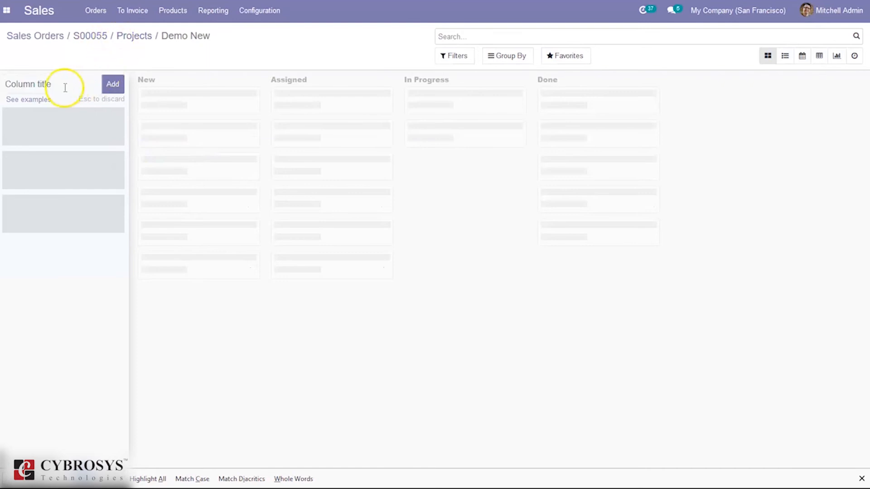
# Apply the Design kanban example as the stage layout of the Demo New project
pyautogui.click(32, 99)
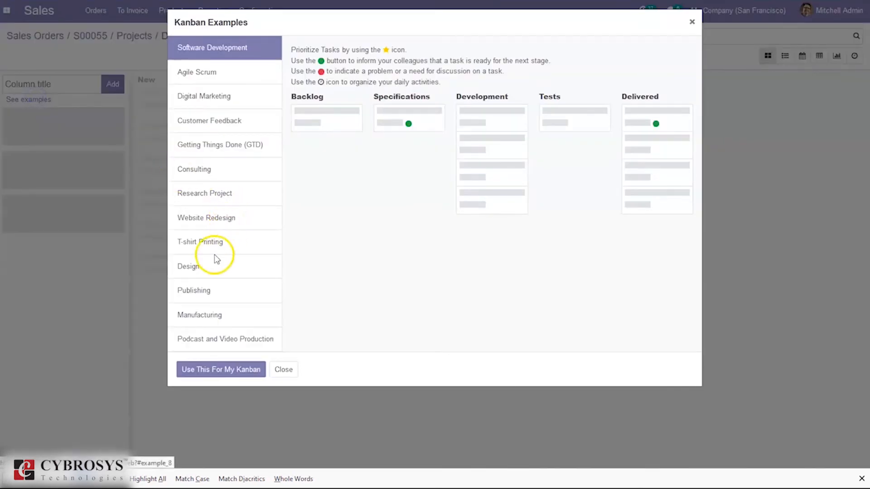
pyautogui.click(214, 266)
pyautogui.click(212, 369)
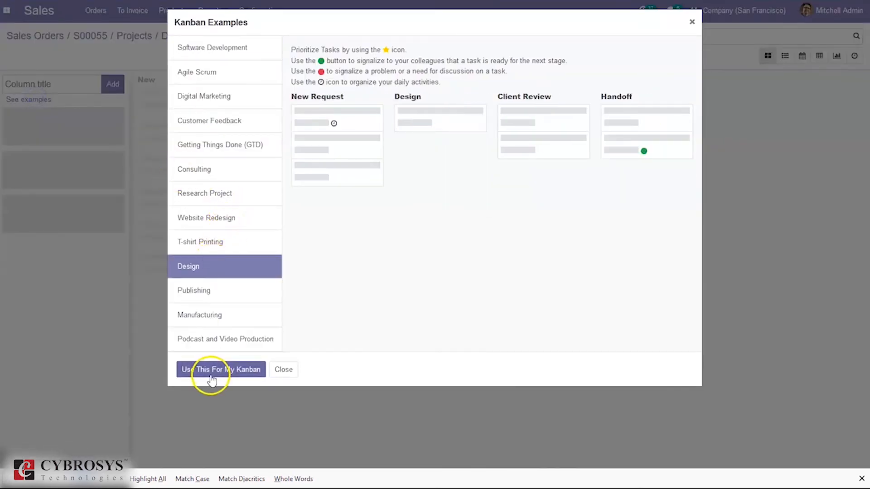
# Switch to the Project app, open the Demo New project for editing, and make it billable
pyautogui.click(136, 37)
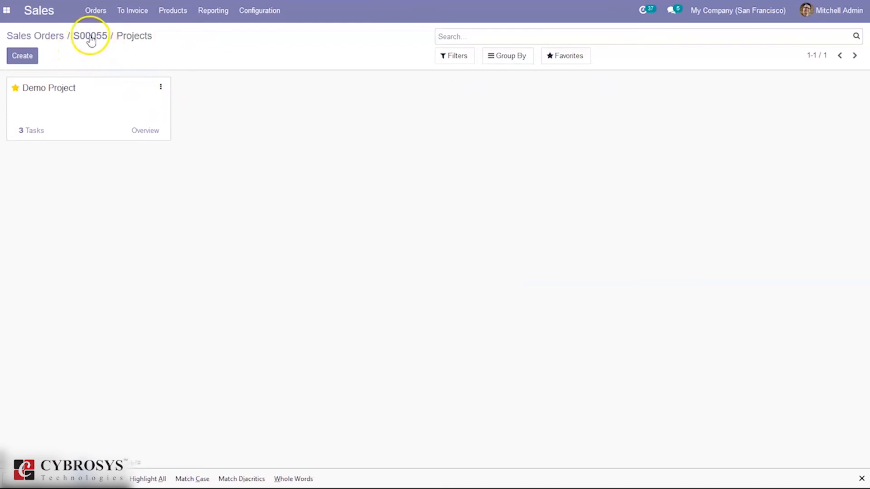
pyautogui.click(91, 36)
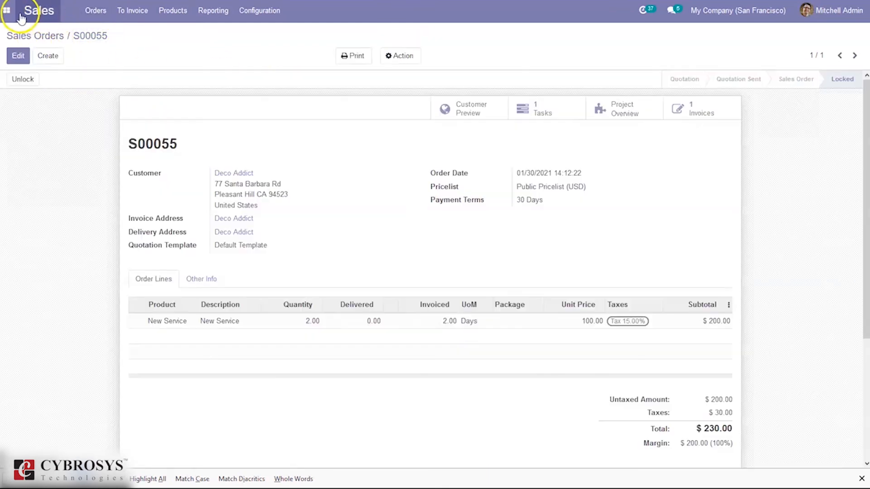
pyautogui.click(6, 10)
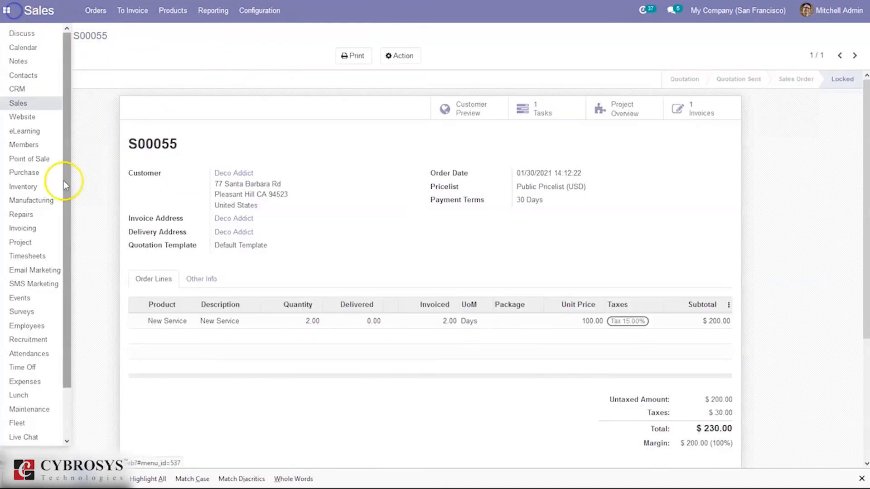
pyautogui.click(23, 243)
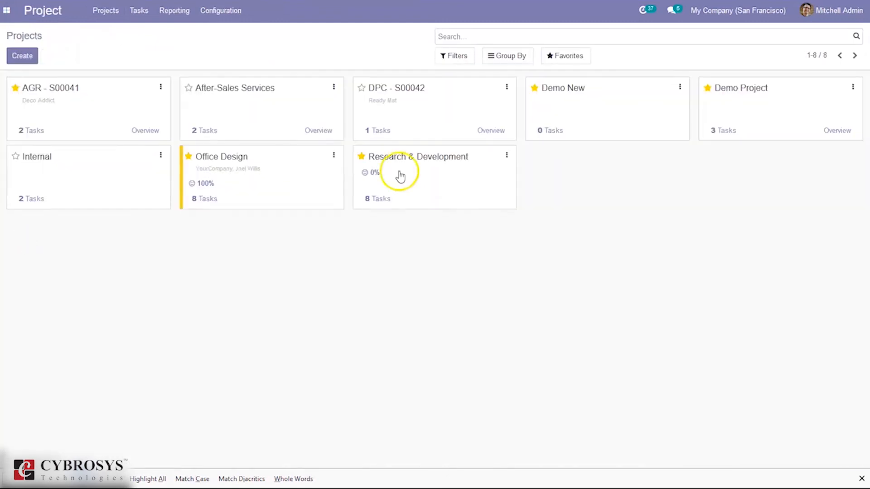
pyautogui.click(679, 87)
pyautogui.click(625, 121)
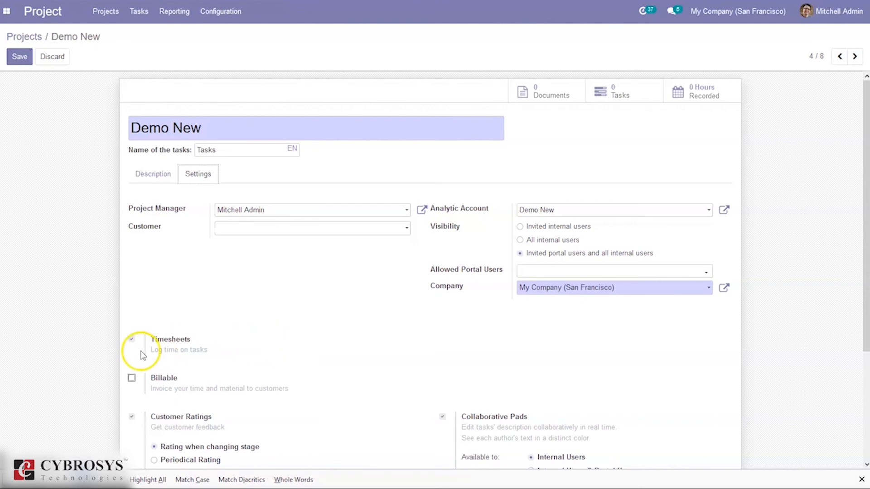
pyautogui.click(132, 379)
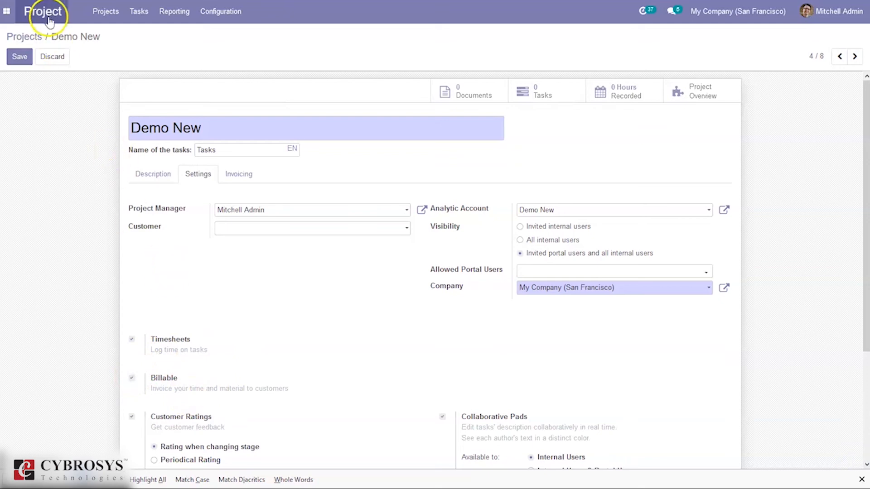
pyautogui.click(25, 55)
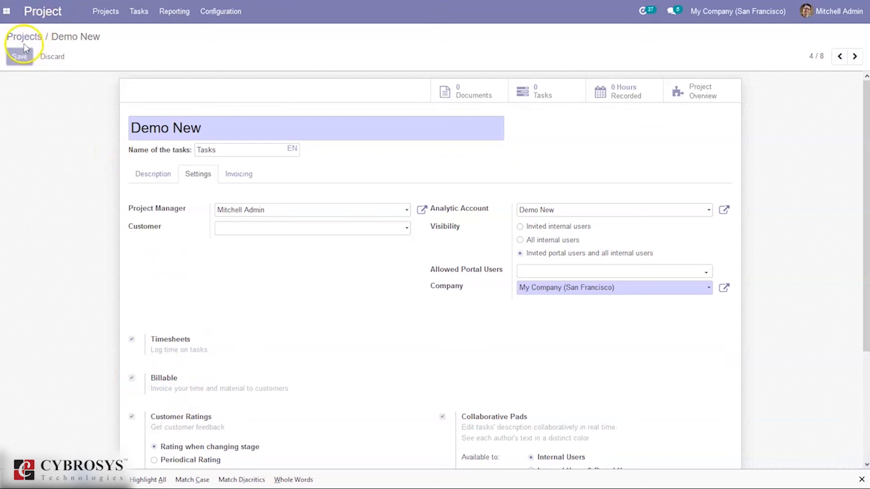
# From Demo New's overview, record a timesheet entry on the Demo New project with description "Test task", no task and 03:00 hours
pyautogui.click(24, 37)
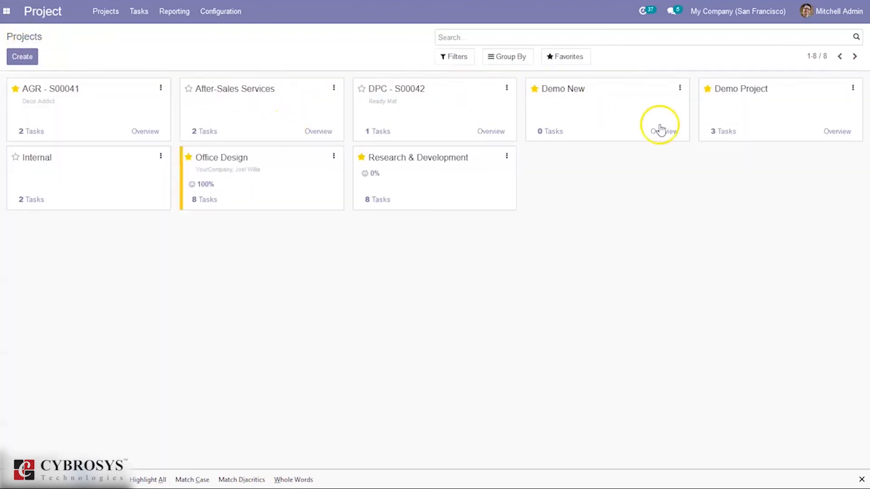
pyautogui.click(665, 132)
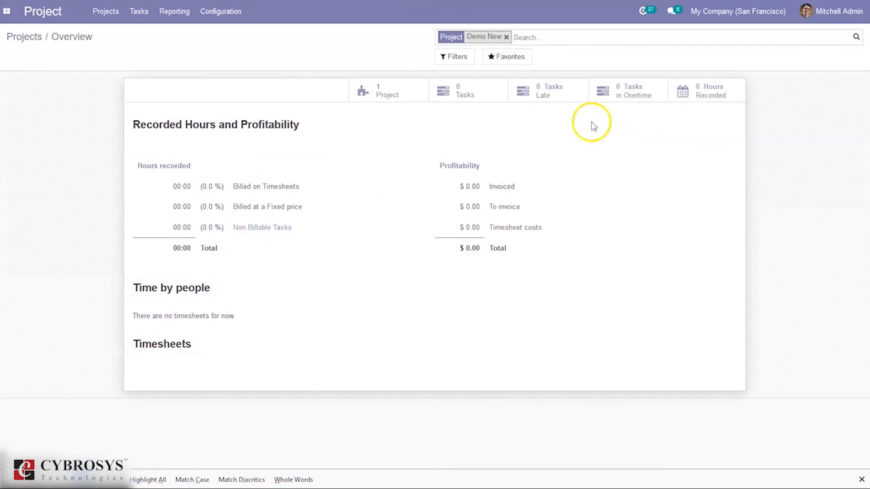
pyautogui.click(715, 96)
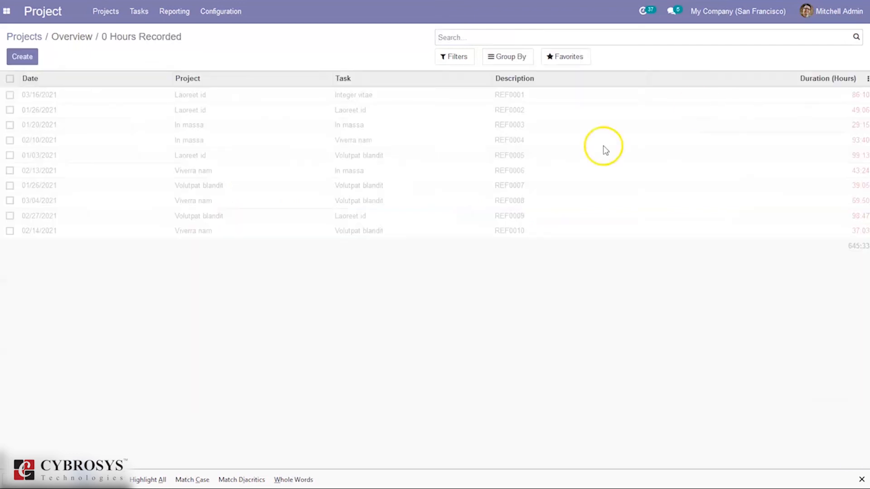
pyautogui.click(21, 57)
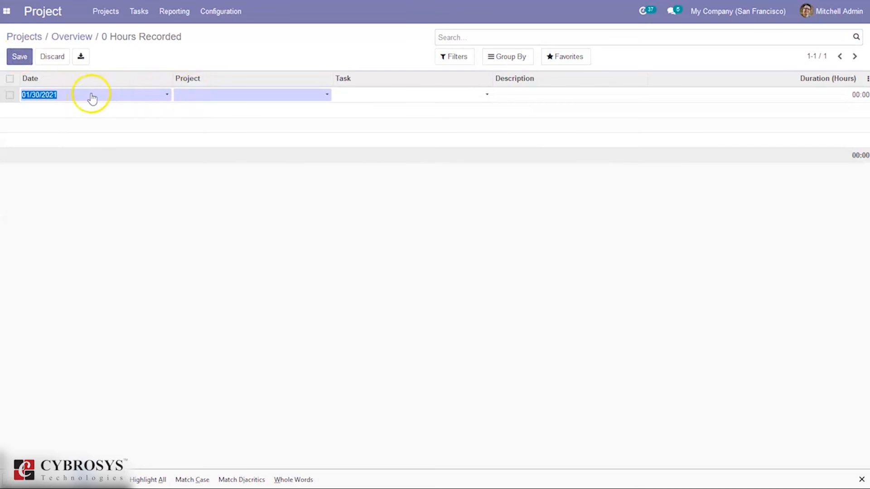
pyautogui.click(206, 96)
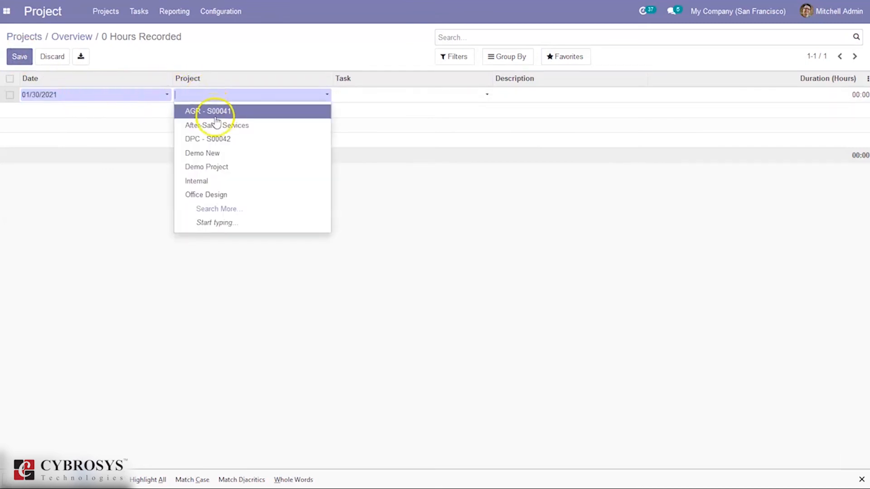
pyautogui.click(223, 158)
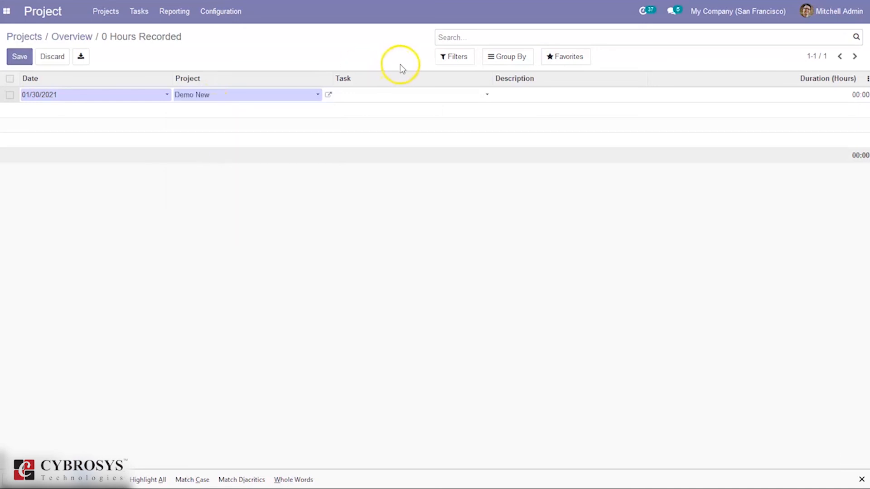
pyautogui.click(582, 94)
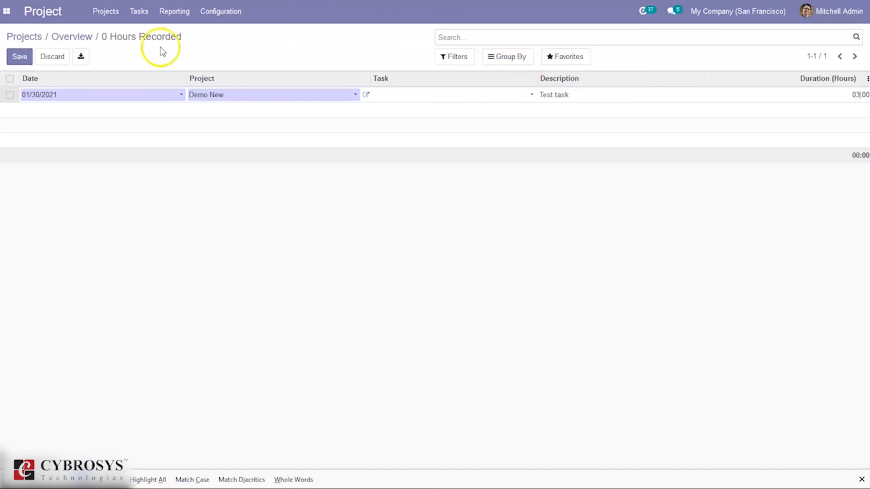
pyautogui.click(19, 58)
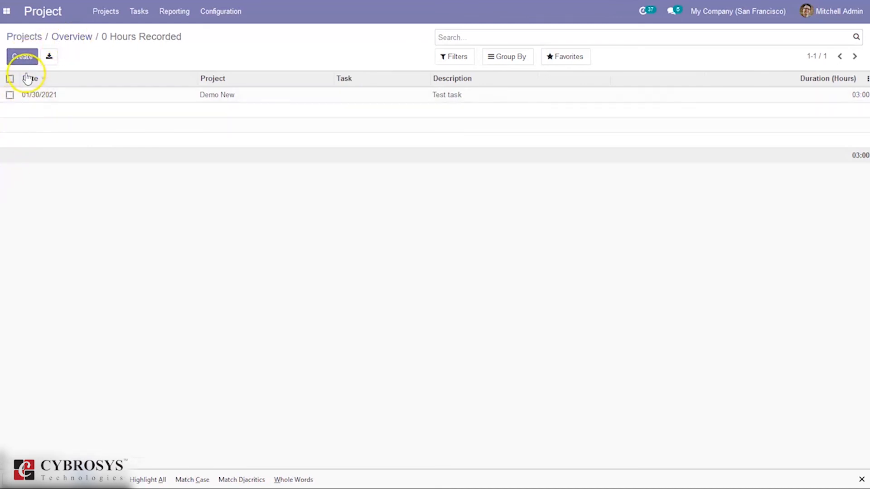
# Go back to Demo New's overview and examine the hours recorded without a task and their effect on profitability
pyautogui.click(59, 40)
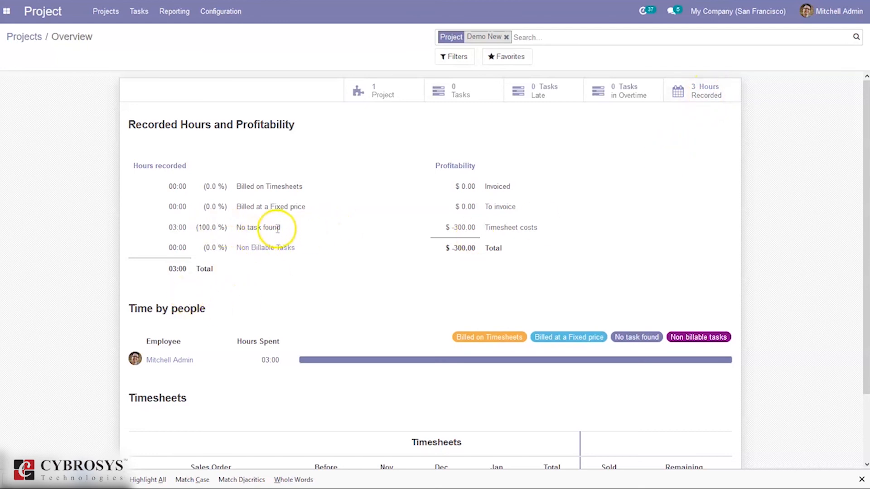
pyautogui.moveTo(152, 222); pyautogui.dragTo(313, 235)
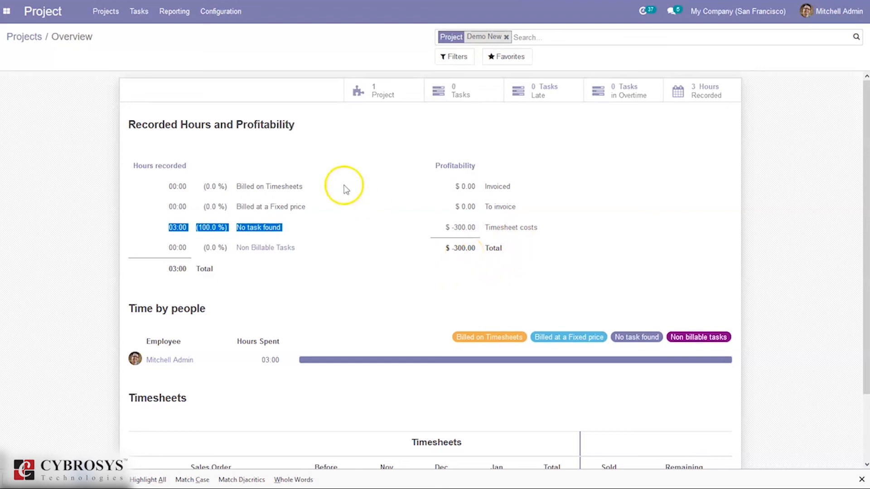
pyautogui.click(344, 185)
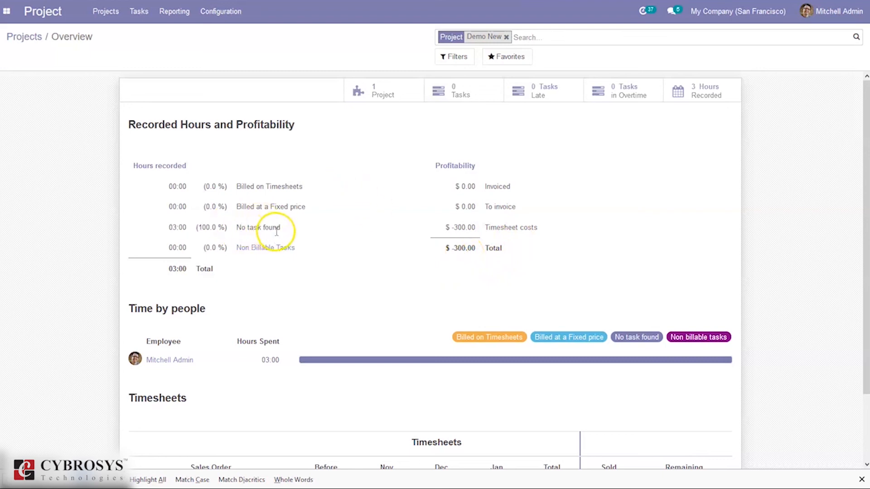
pyautogui.moveTo(277, 232)
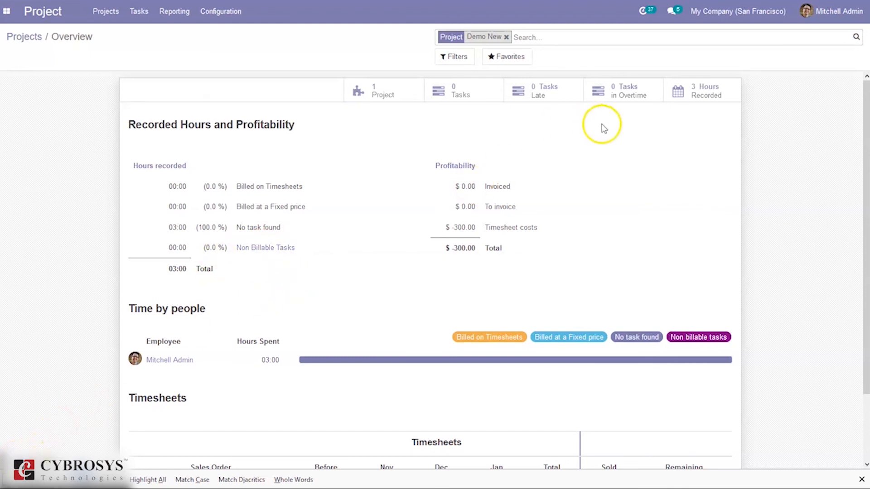
# Add a task titled task1 to the New Request stage from Demo New's overview
pyautogui.click(488, 101)
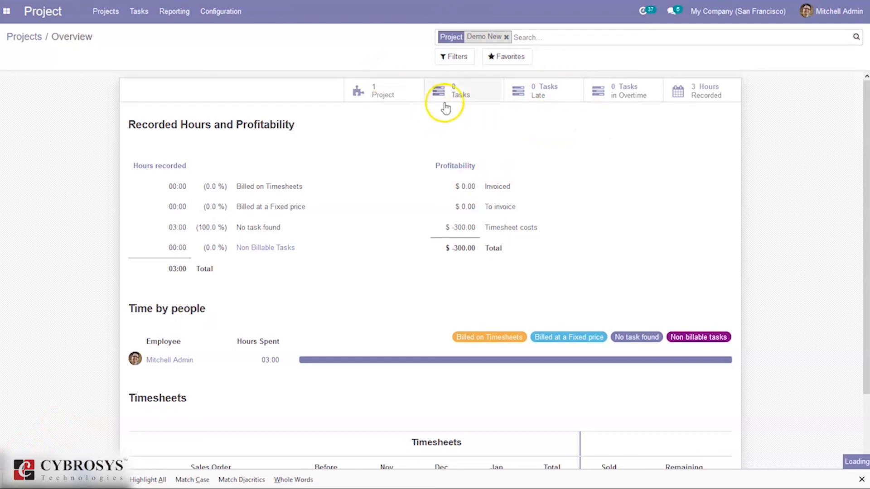
pyautogui.click(471, 95)
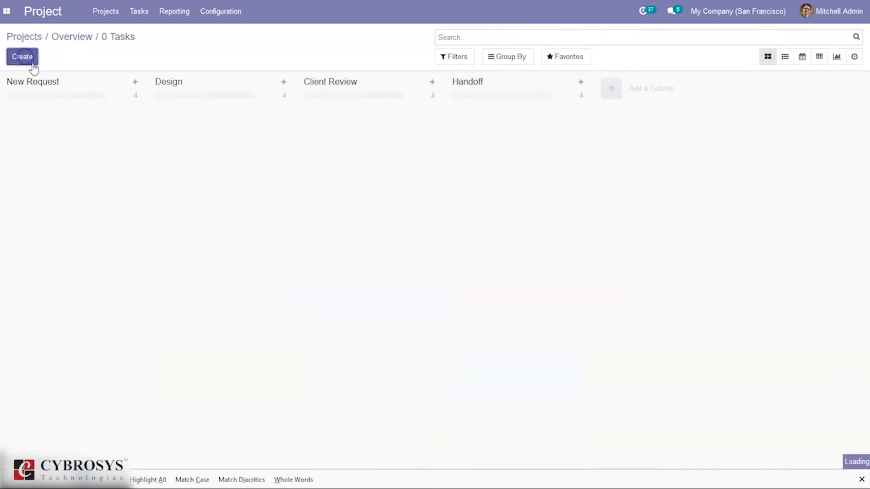
pyautogui.click(25, 58)
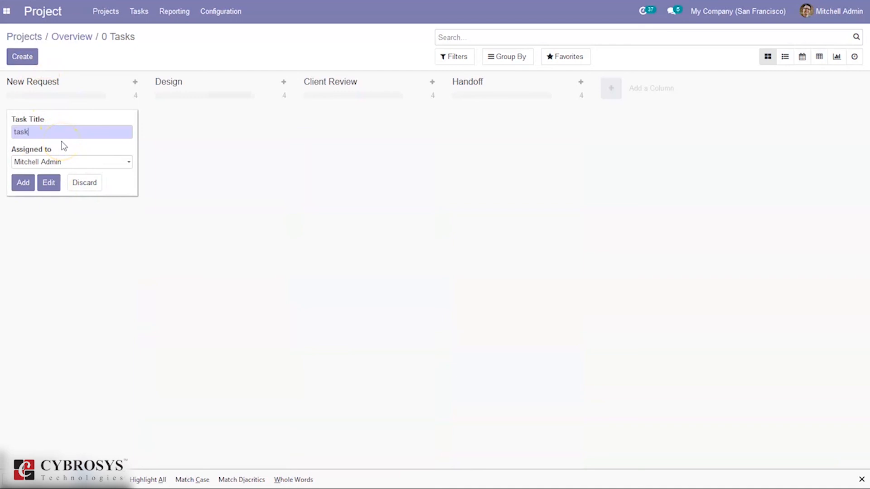
pyautogui.click(23, 184)
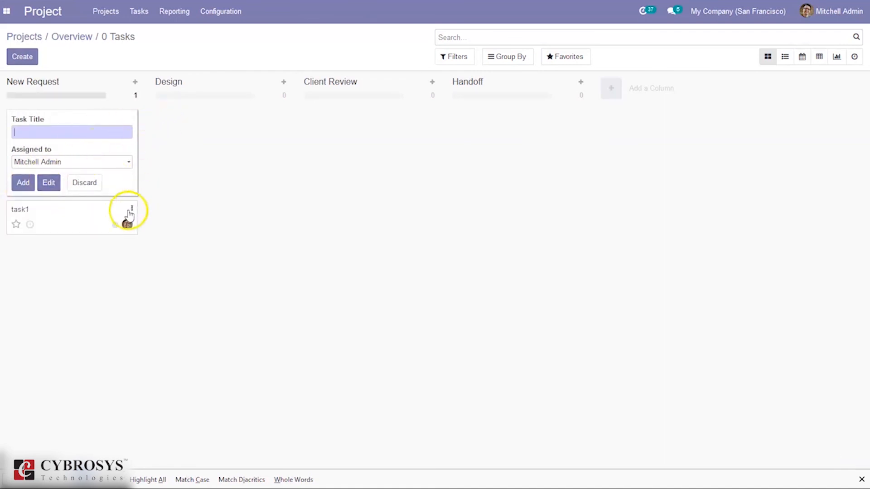
# Open task1 for editing and set its initially planned hours to 02:00
pyautogui.click(132, 210)
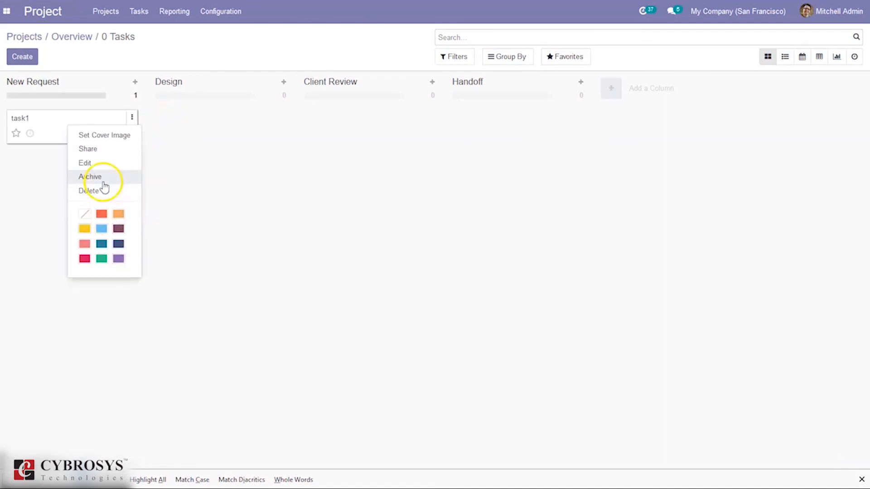
pyautogui.click(91, 163)
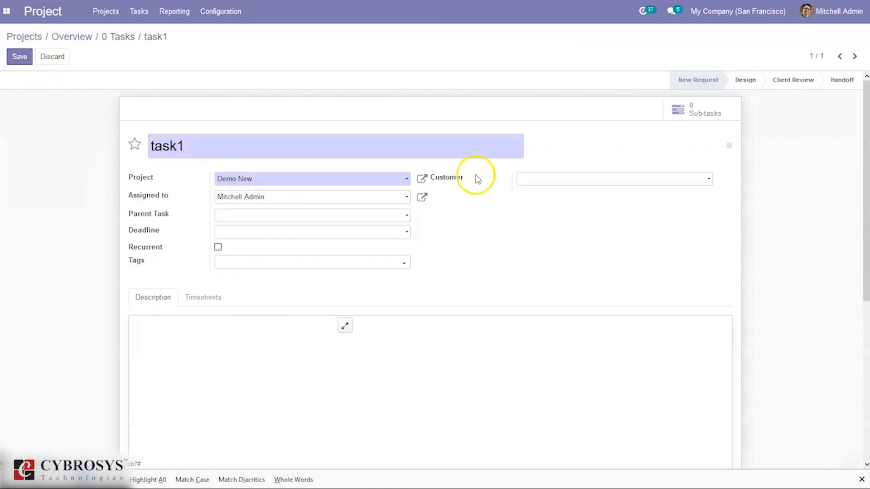
pyautogui.click(530, 179)
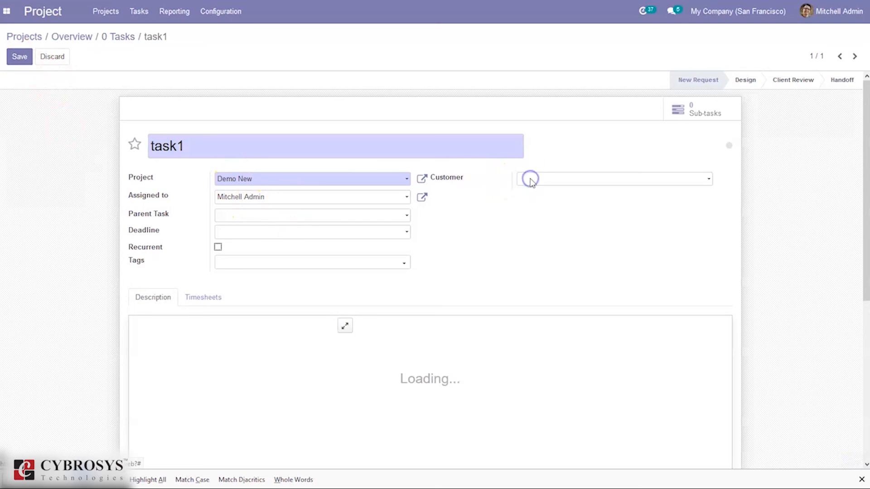
pyautogui.click(204, 298)
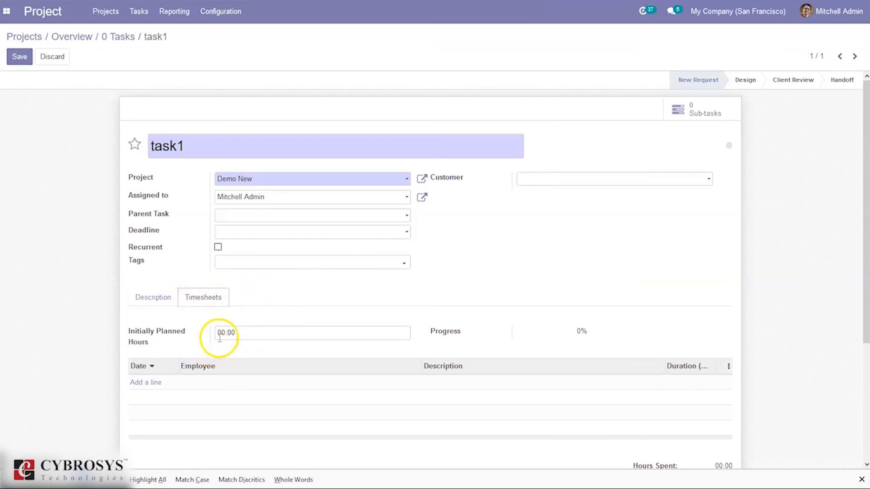
pyautogui.click(221, 335)
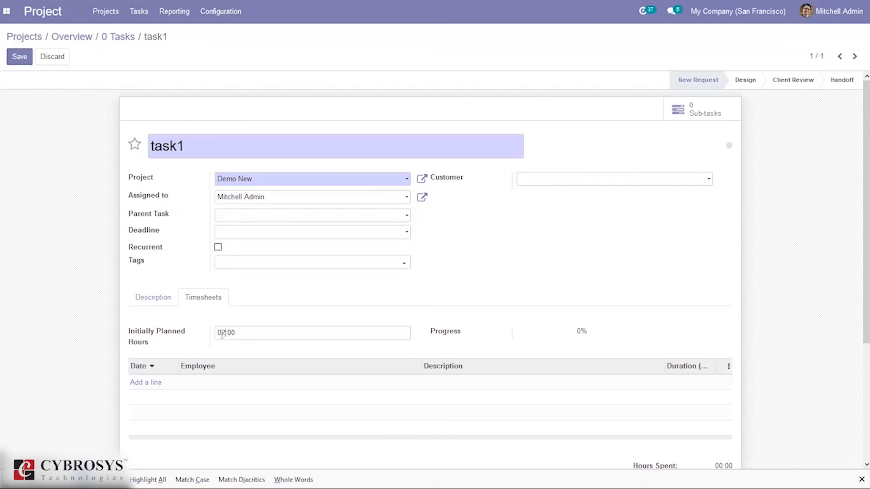
pyautogui.click(187, 337)
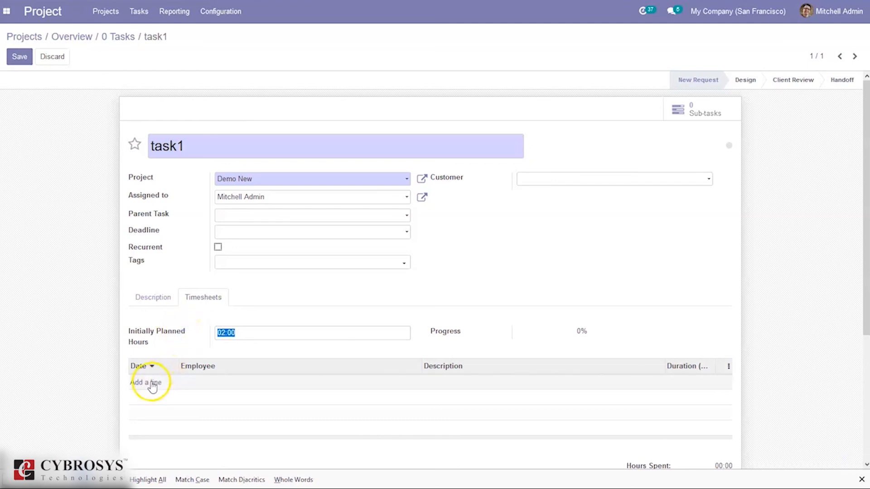
# Add a timesheet line to task1 with description "first" and a duration of 1 hour, and save the task
pyautogui.click(153, 385)
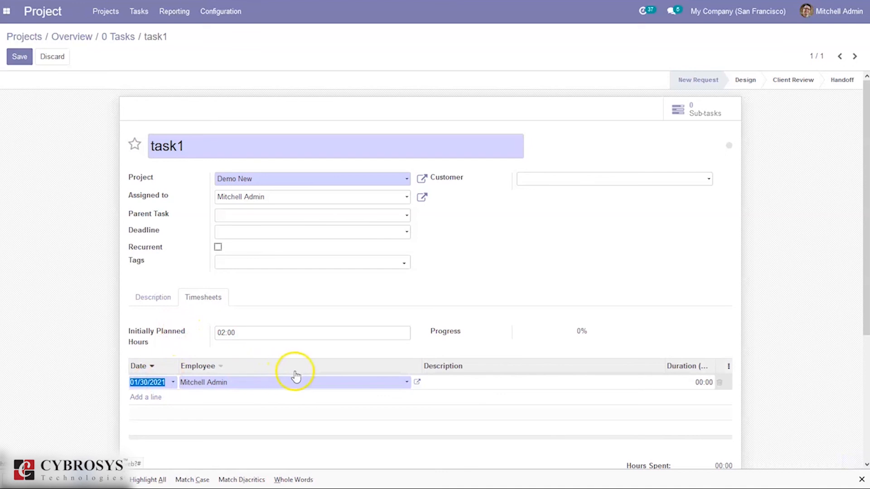
pyautogui.click(492, 380)
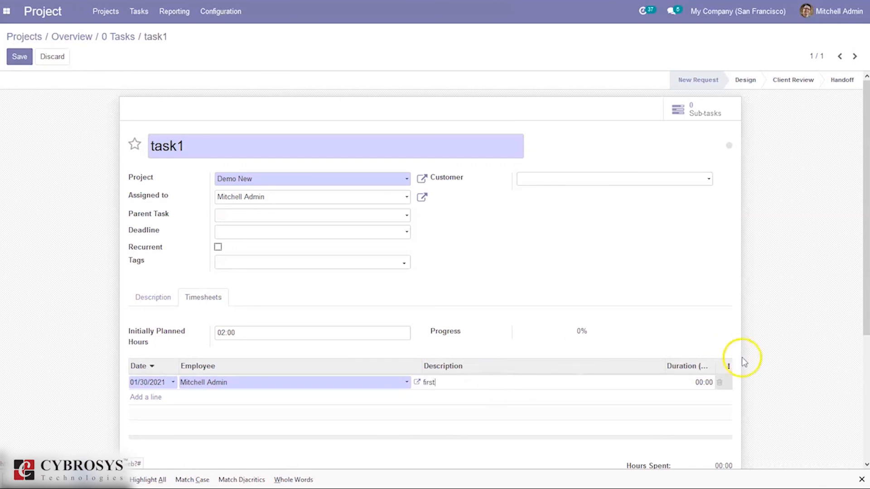
pyautogui.click(705, 380)
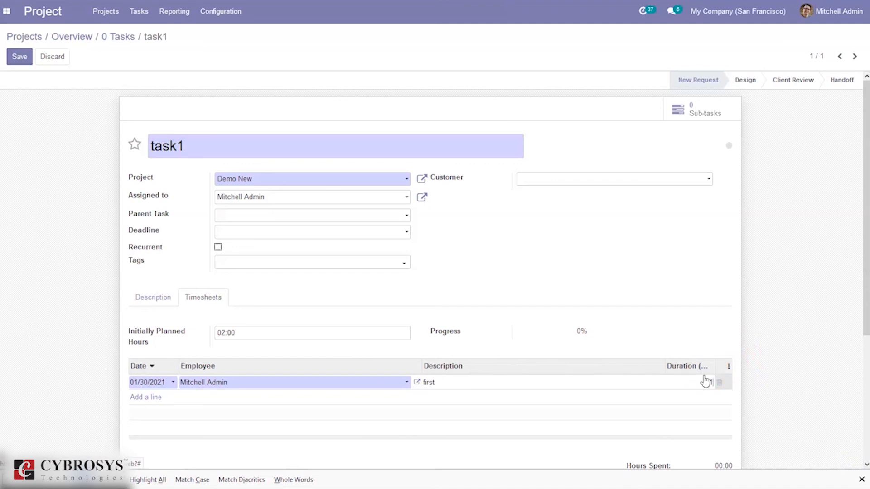
pyautogui.click(22, 57)
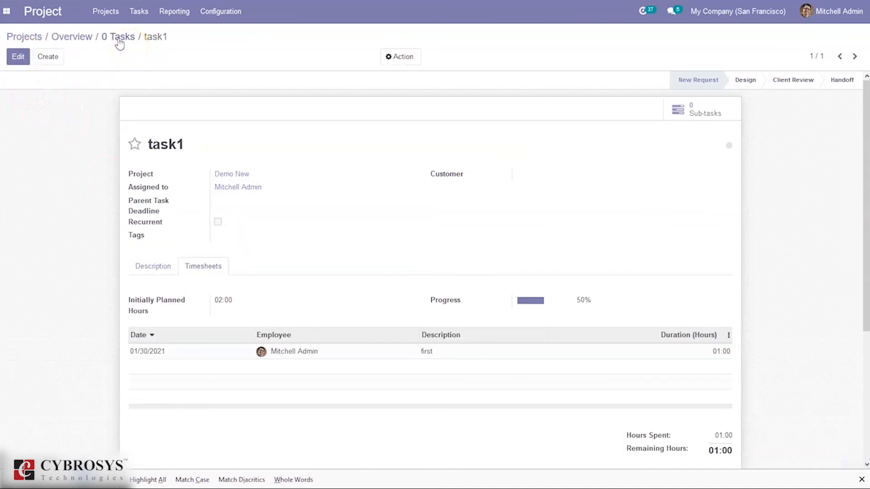
# Return to Demo New's overview and examine its non-billable hours, timesheet costs and timesheet breakdown by sales order
pyautogui.click(121, 42)
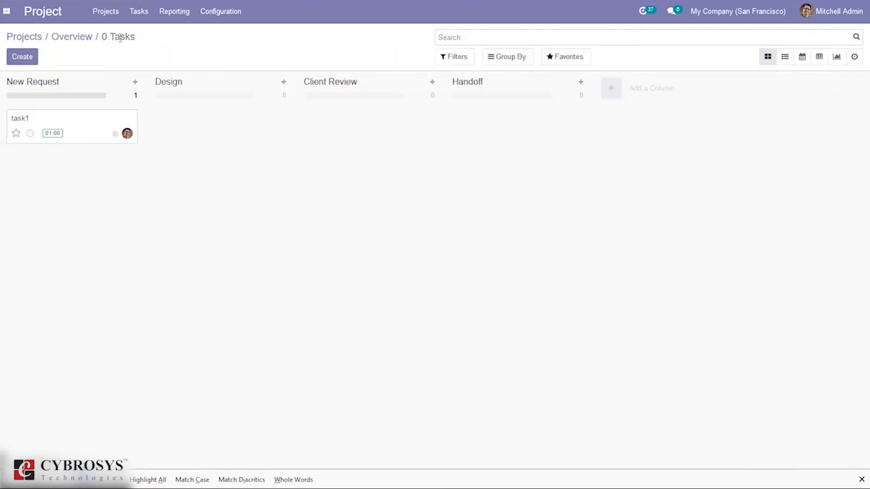
pyautogui.click(74, 38)
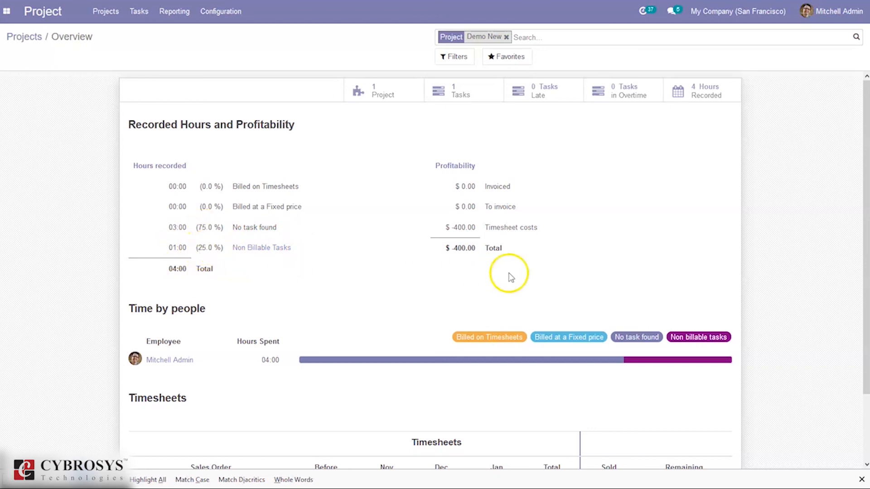
pyautogui.scroll(-2, 509, 219)
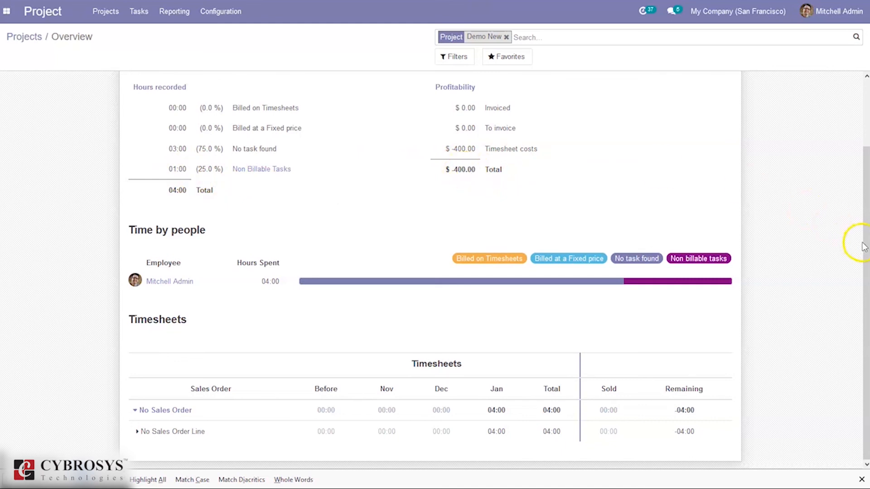
pyautogui.moveTo(864, 240); pyautogui.dragTo(866, 152)
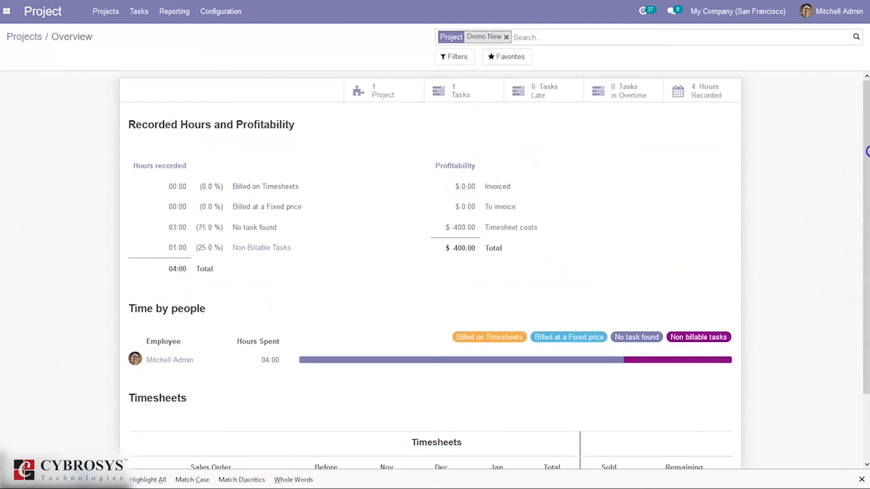